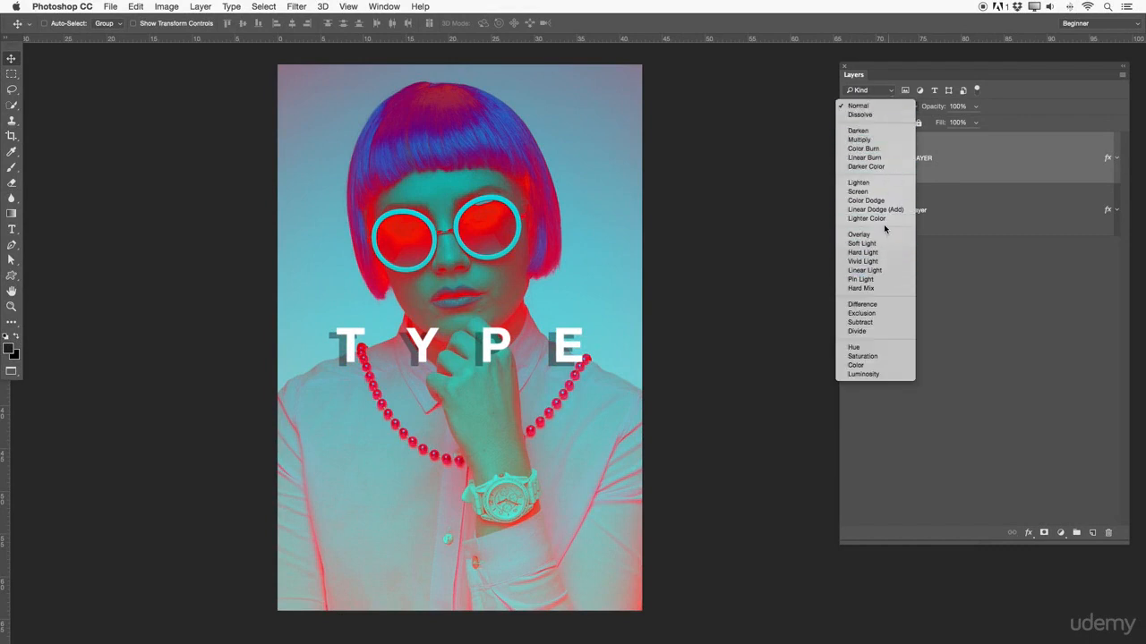
- Delete the TYPE text layer together with its effects
click(974, 240)
click(1116, 159)
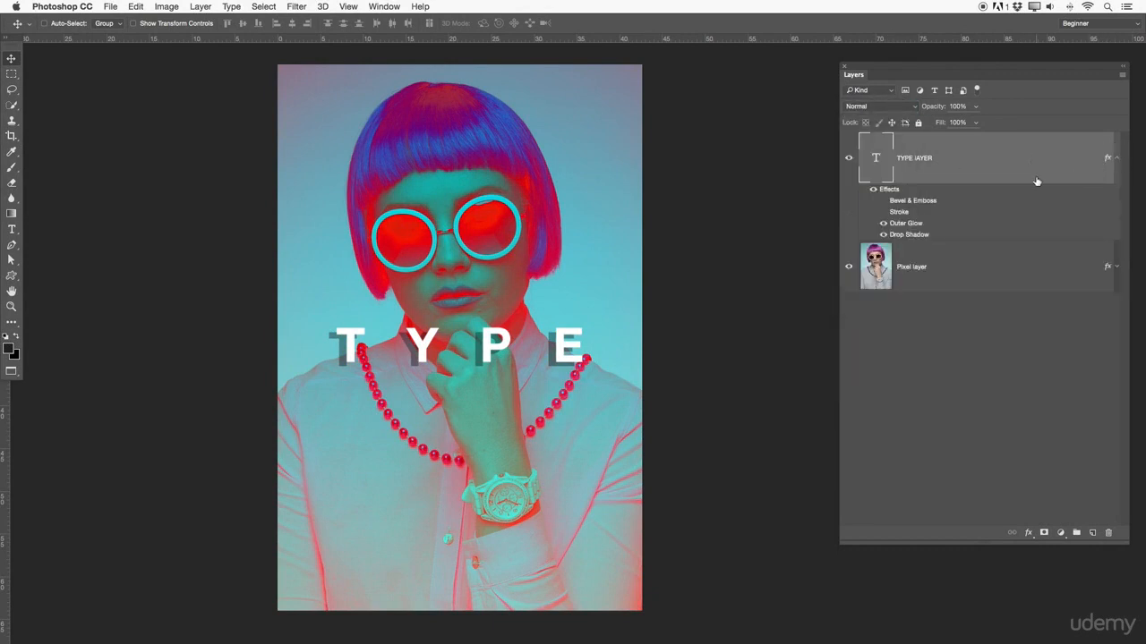
key(Delete)
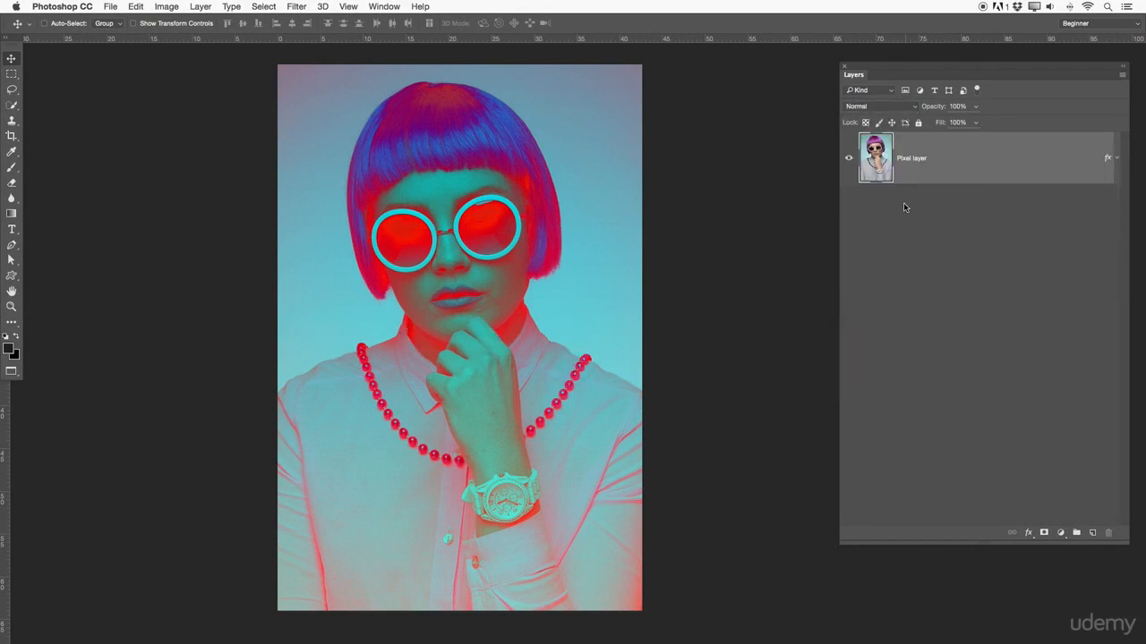
- Clear the layer style from the Pixel layer to remove all its overlay effects
click(1116, 159)
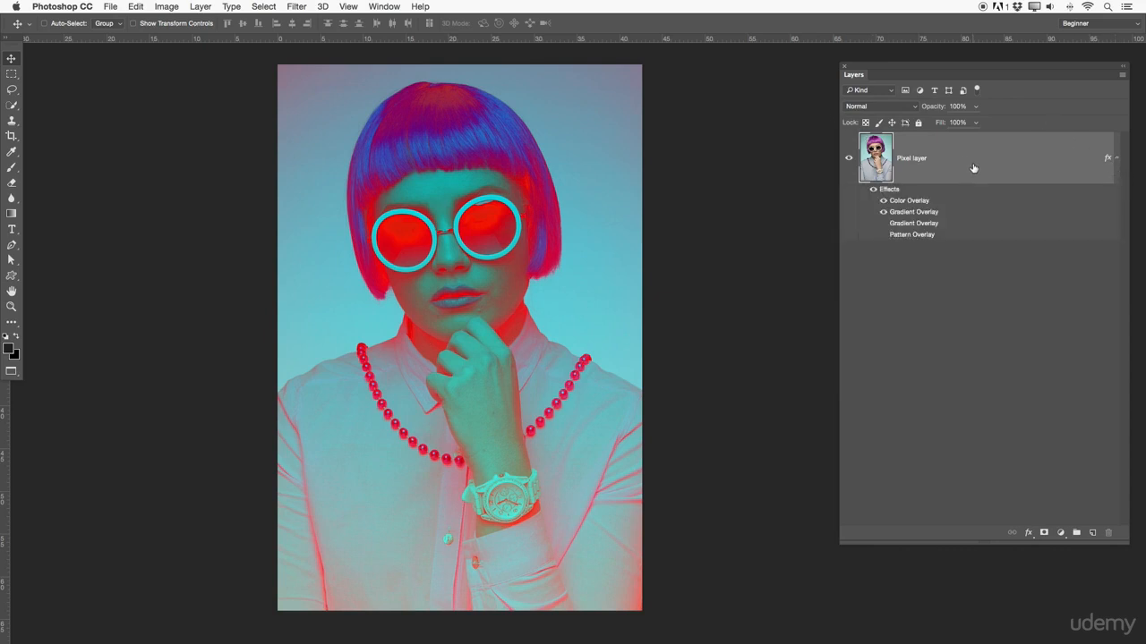
right_click(947, 166)
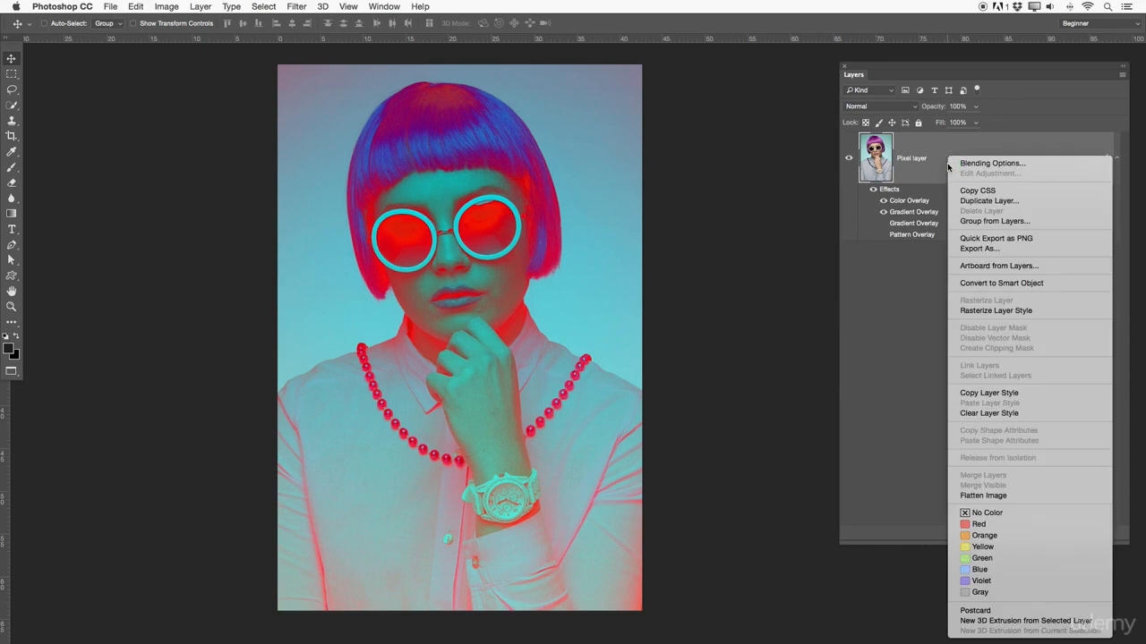
click(990, 413)
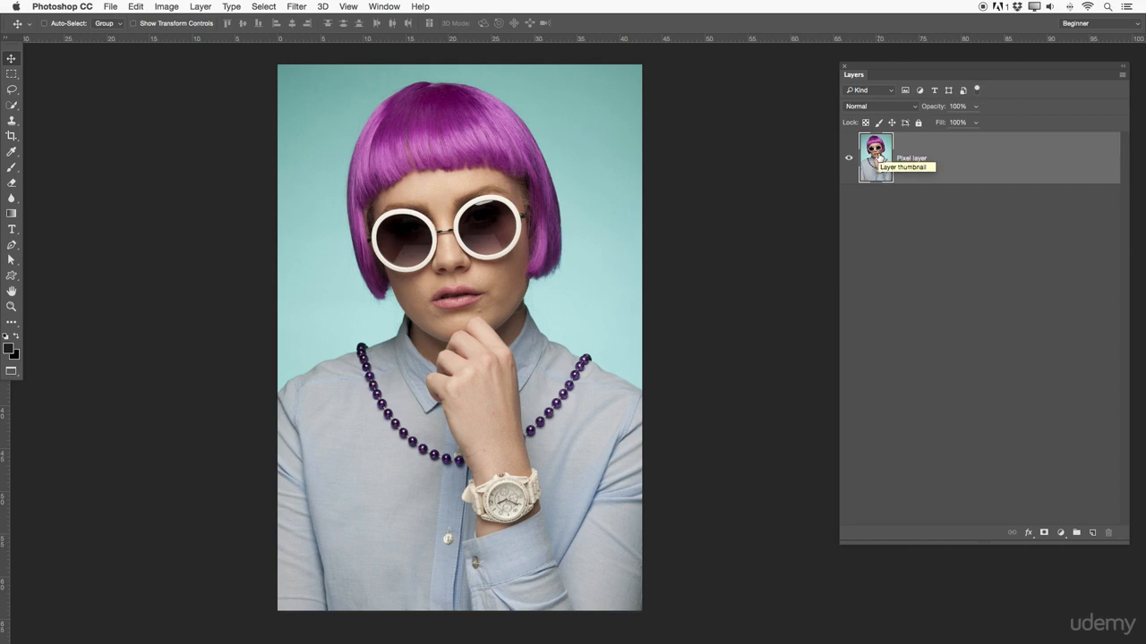
- Try two ways of duplicating the Pixel layer, undoing the duplicate each time
drag(878, 158, 1095, 536)
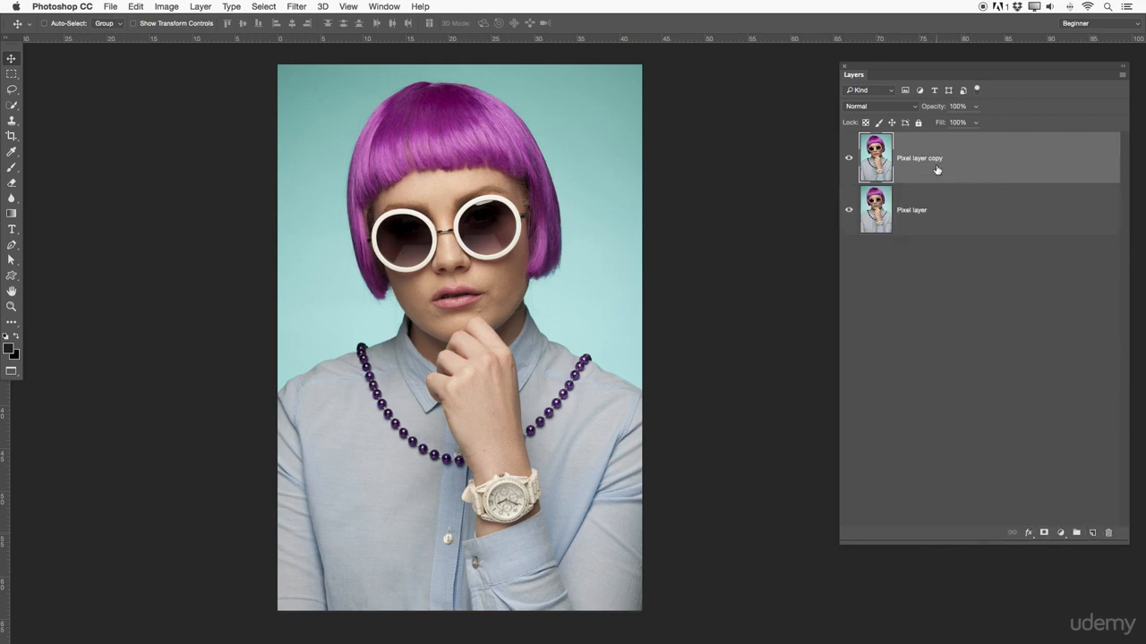
key(super+z)
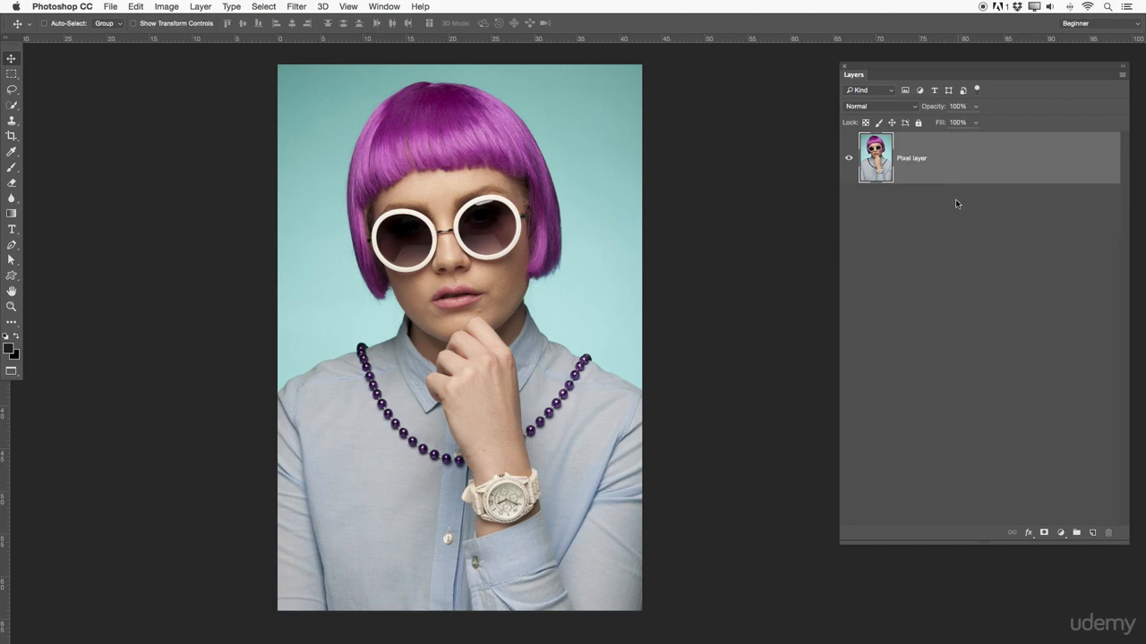
click(1122, 75)
click(996, 109)
click(681, 281)
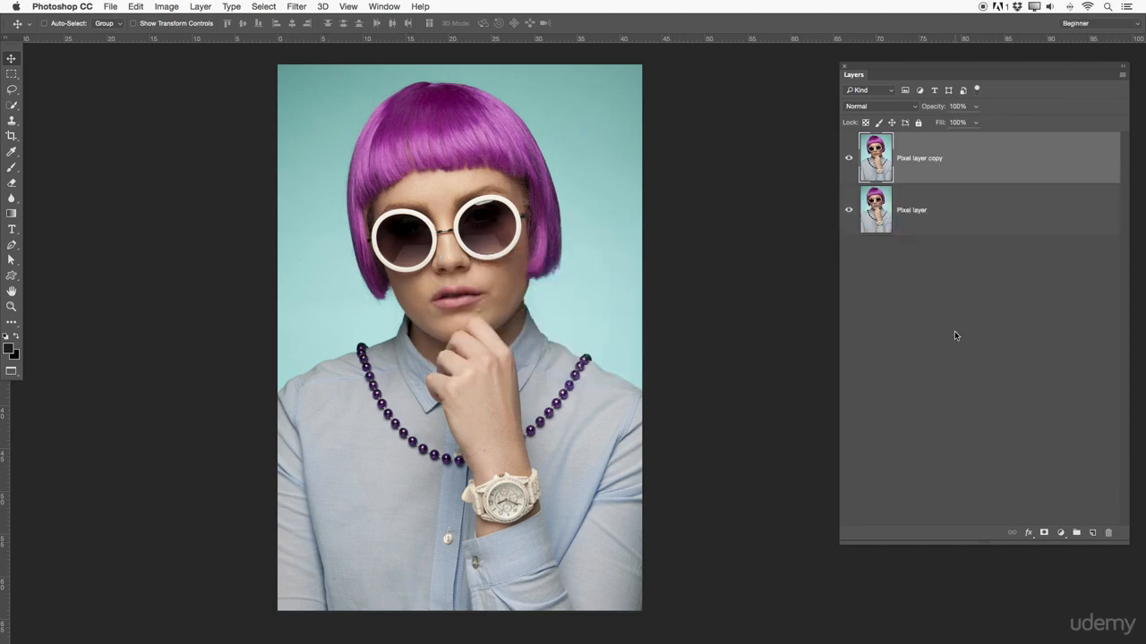
key(super+z)
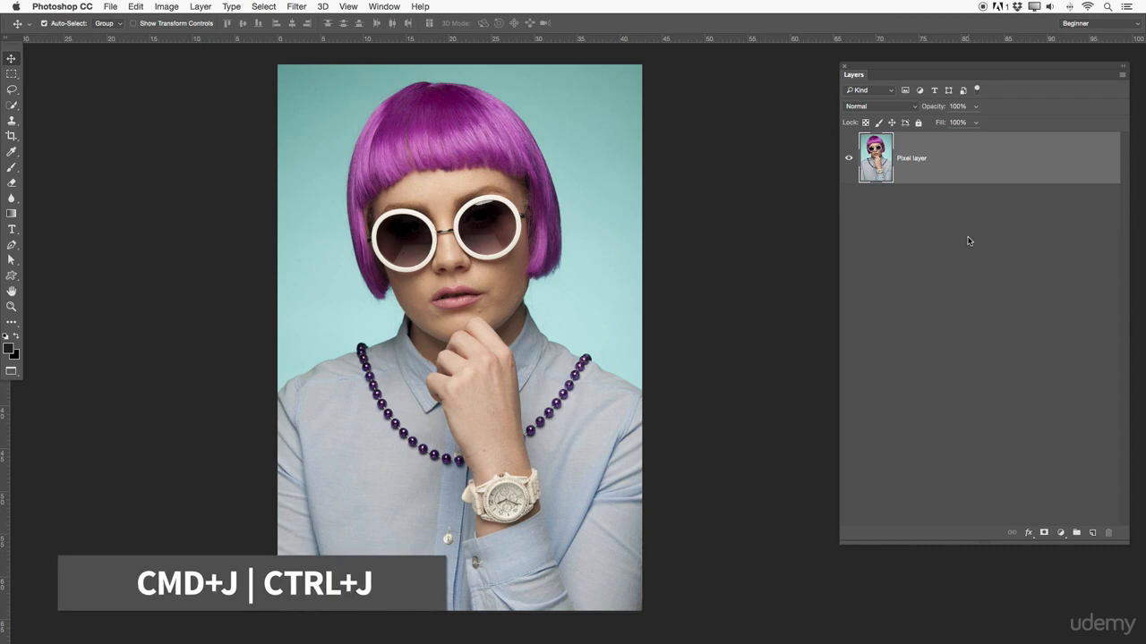
- Duplicate the Pixel layer and leave the copy's blend mode at Normal
key(super+j)
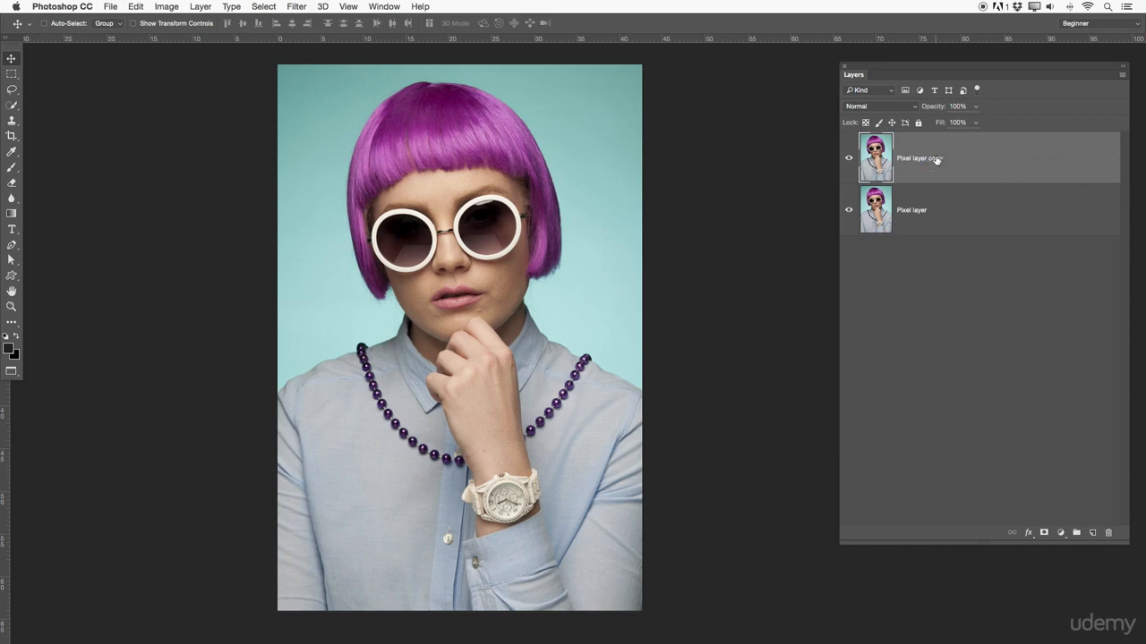
key(Right)
key(super+a)
click(873, 107)
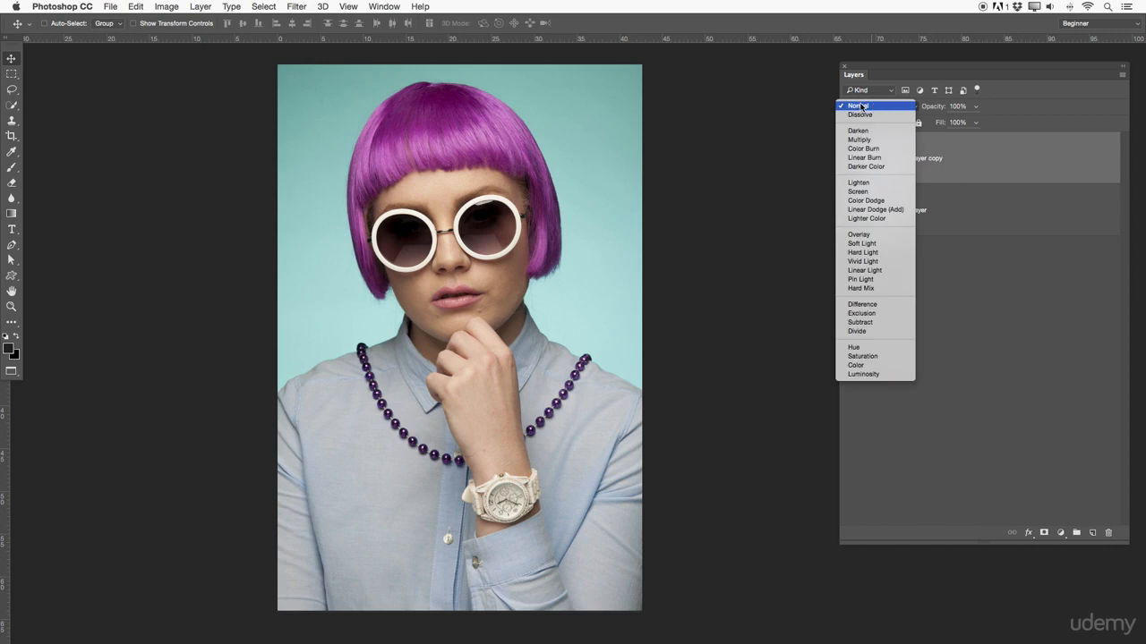
click(971, 167)
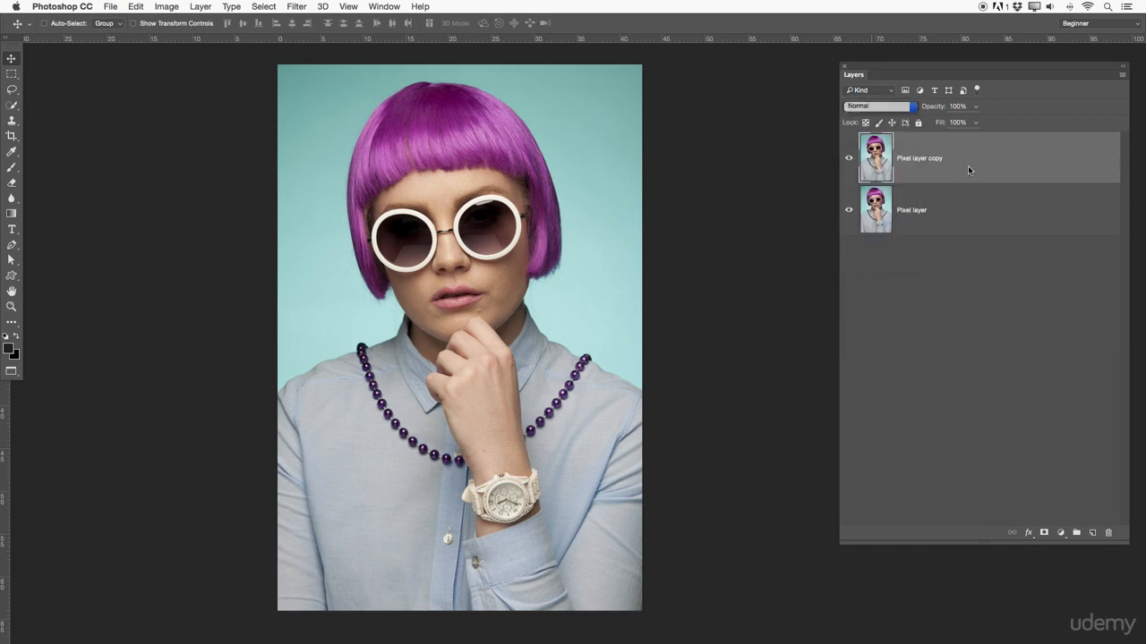
- Try the Dissolve, Darken and Multiply blend modes on the Pixel layer copy, comparing the image with the copy hidden and shown
click(886, 106)
click(878, 113)
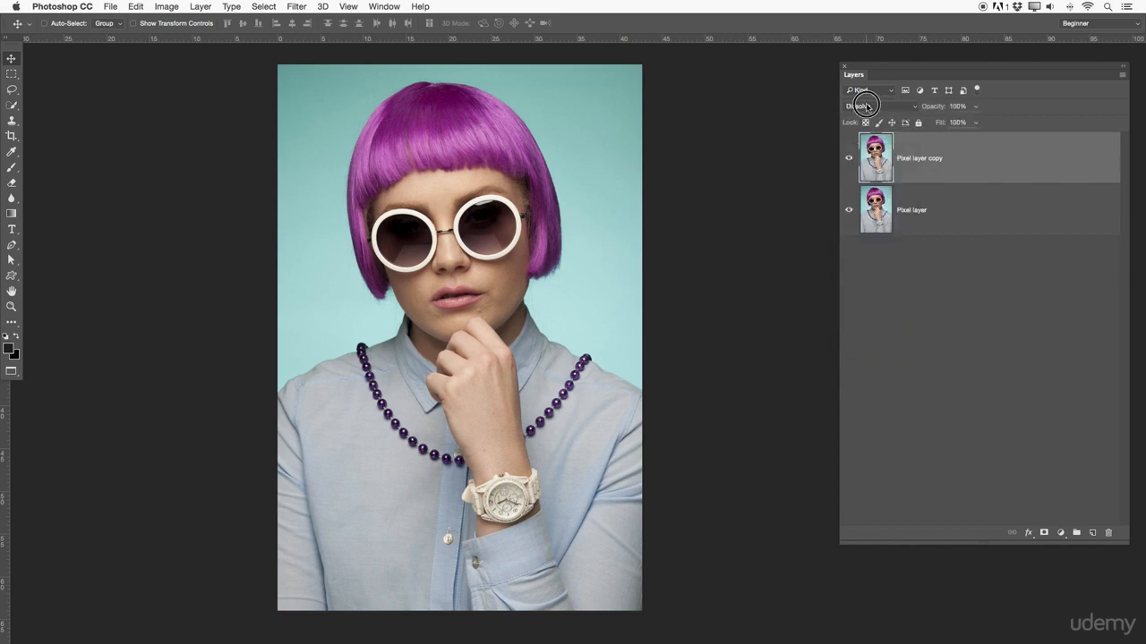
click(867, 106)
click(868, 125)
click(881, 109)
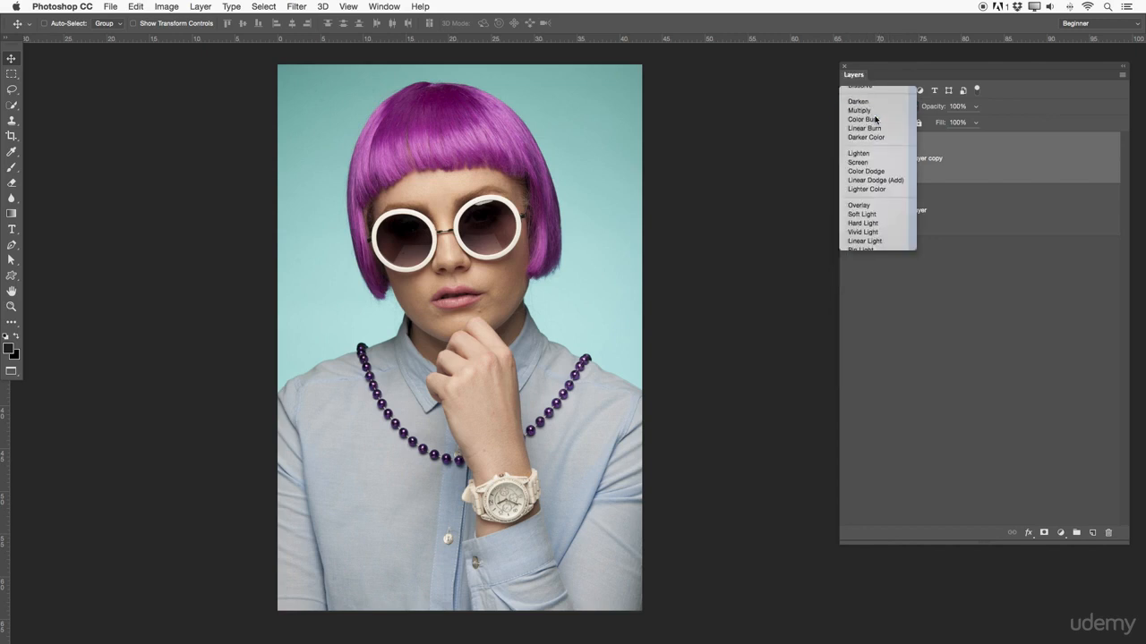
click(861, 114)
click(849, 158)
click(848, 158)
click(849, 159)
click(849, 158)
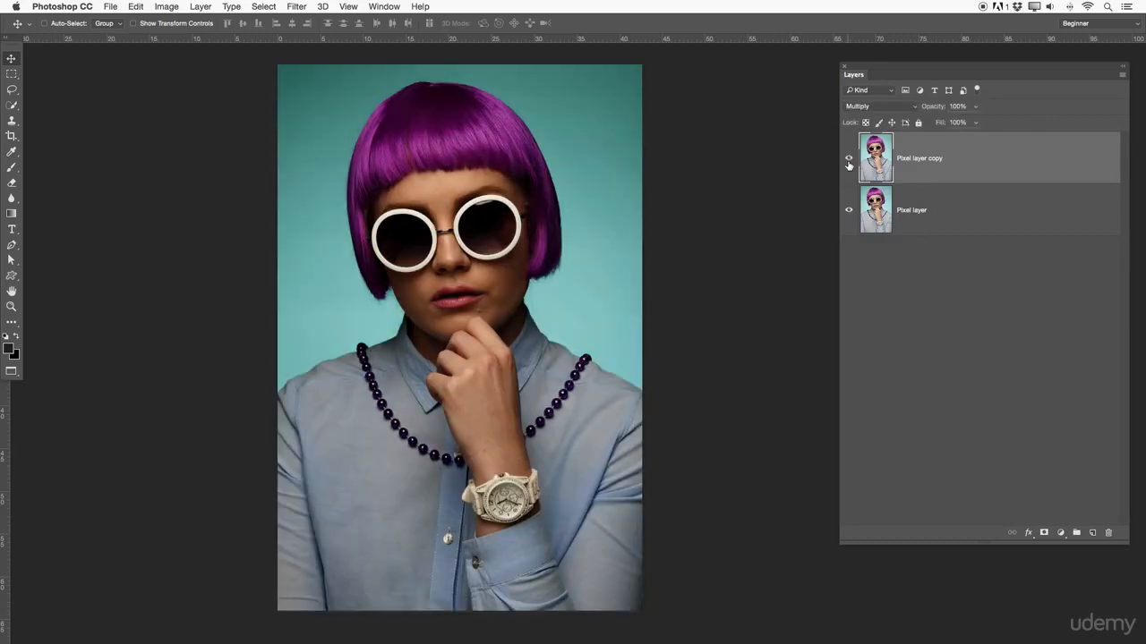
- Try the Color Burn, Hard Light and Saturation blend modes on the Pixel layer copy
click(886, 106)
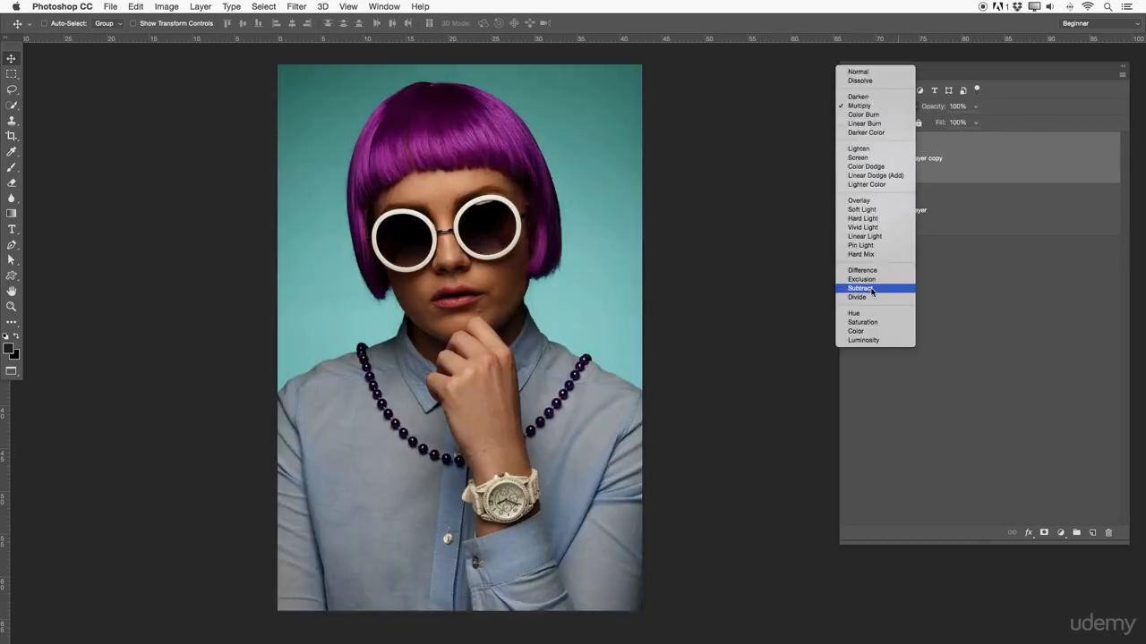
click(877, 115)
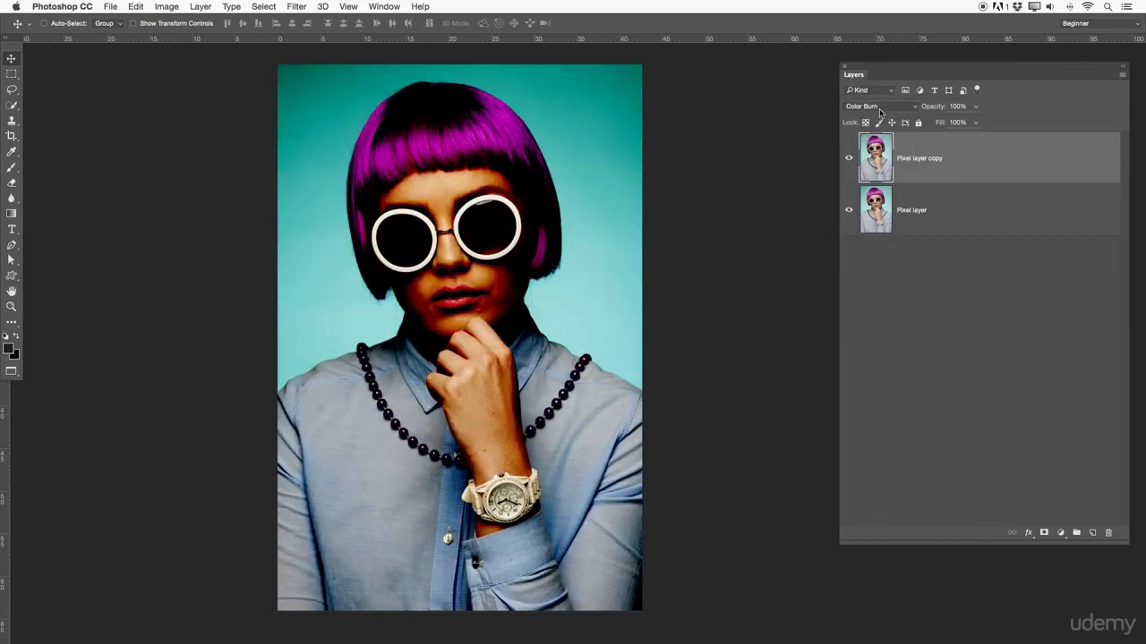
click(880, 112)
click(861, 211)
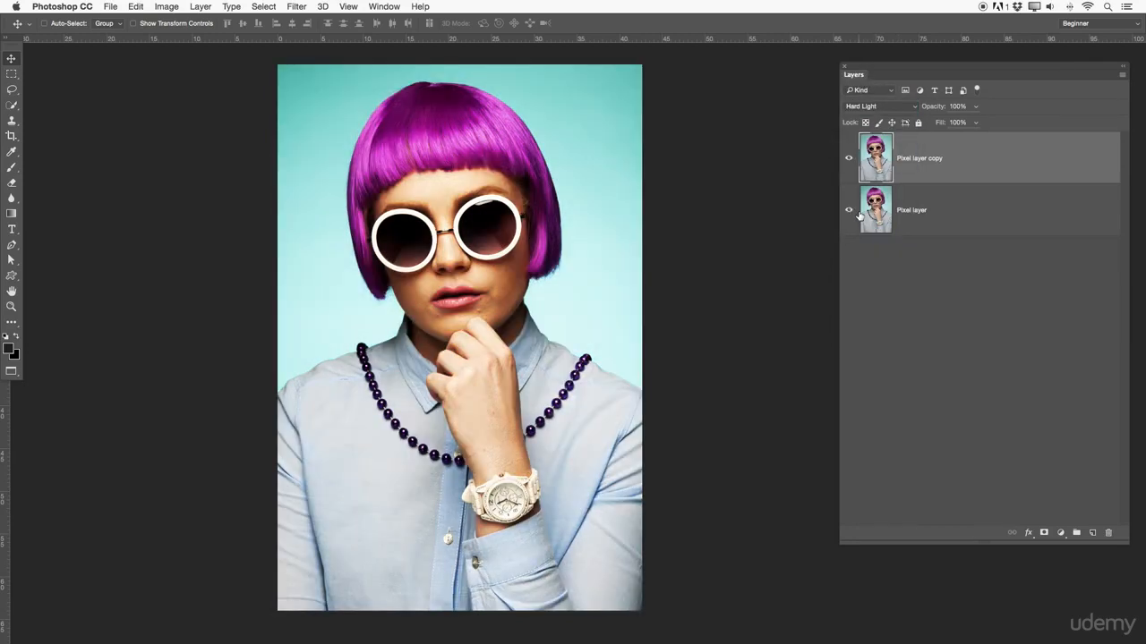
click(880, 108)
click(876, 211)
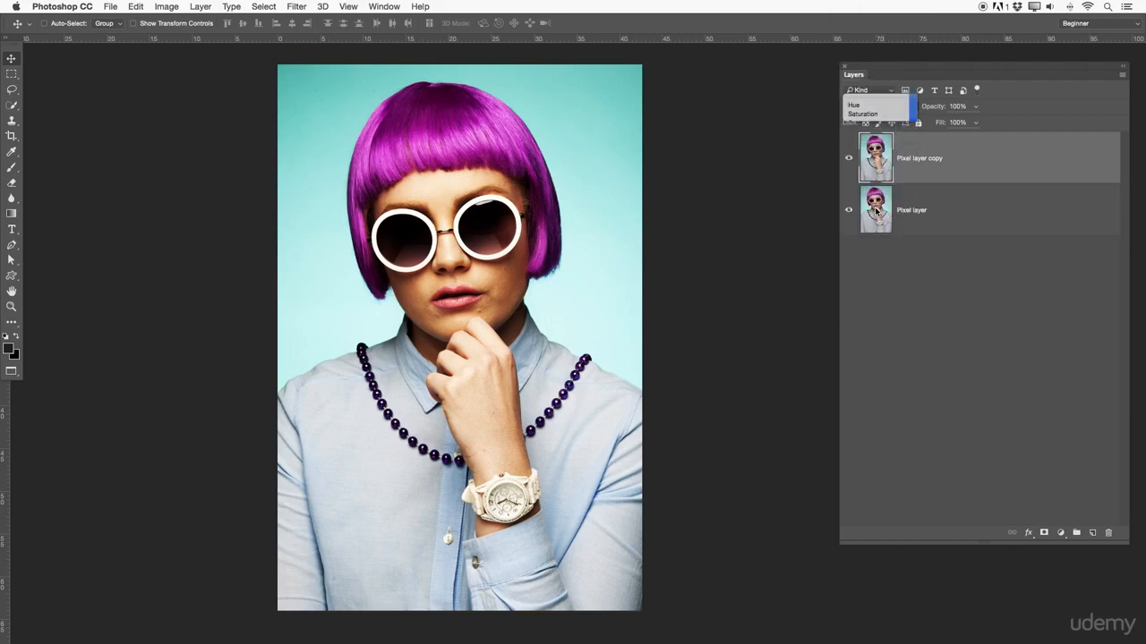
- Try the Color, Luminosity and Hue blend modes on the Pixel layer copy
click(867, 109)
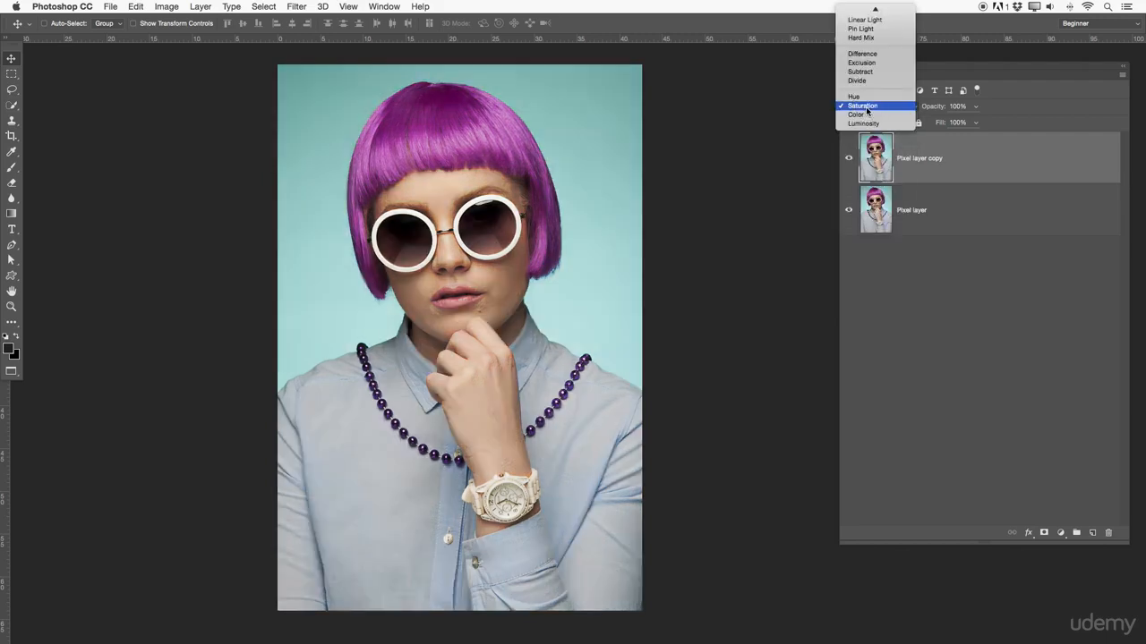
click(857, 115)
click(861, 109)
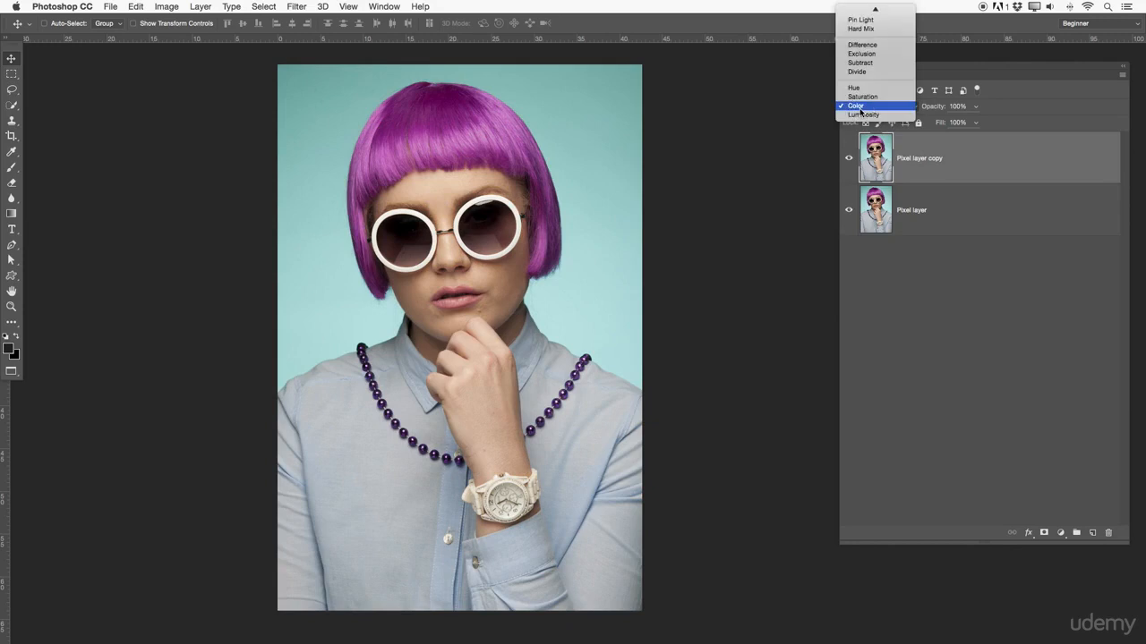
click(861, 114)
click(865, 117)
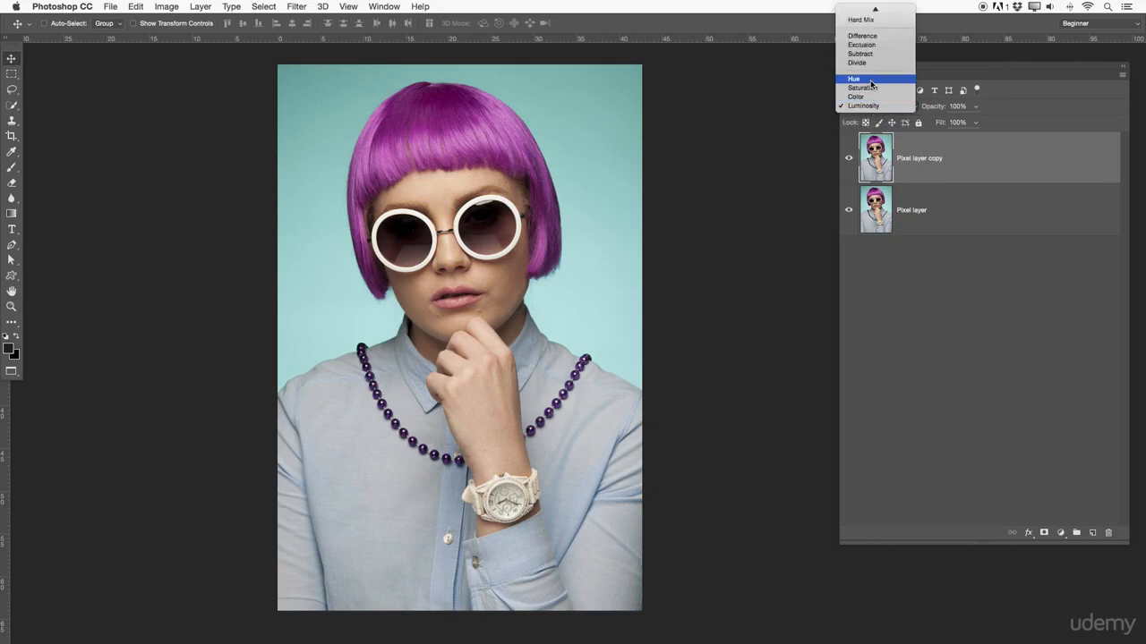
click(870, 84)
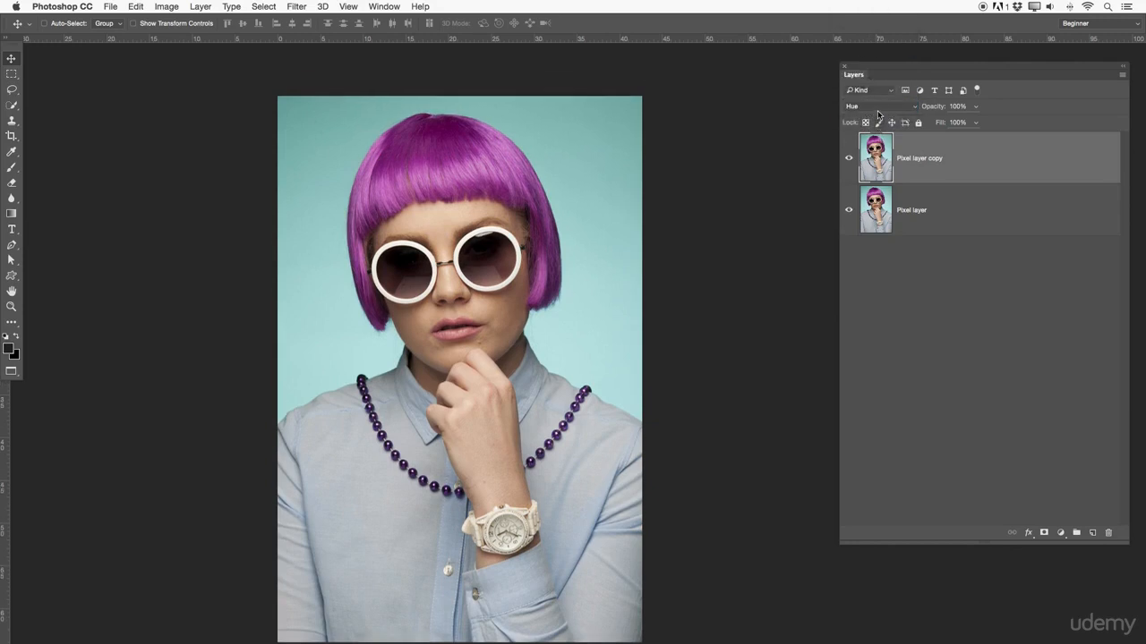
- Try the Subtract and Difference blend modes on the Pixel layer copy, and reset its blend mode to Normal
click(878, 110)
click(877, 81)
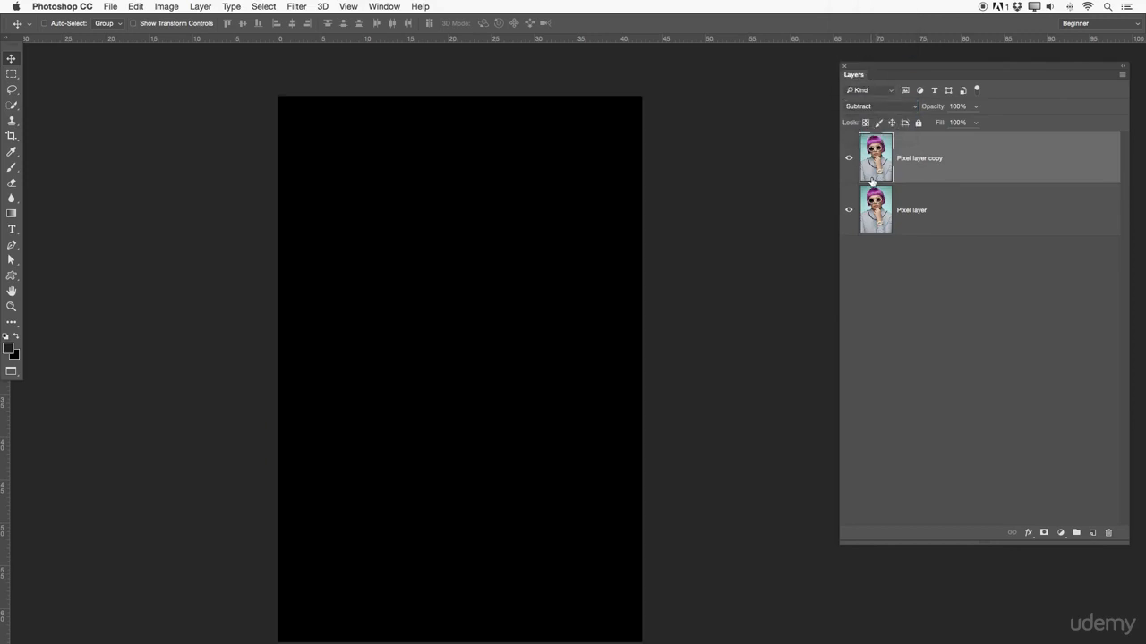
click(885, 108)
click(883, 90)
click(848, 158)
drag(540, 298, 532, 286)
click(849, 157)
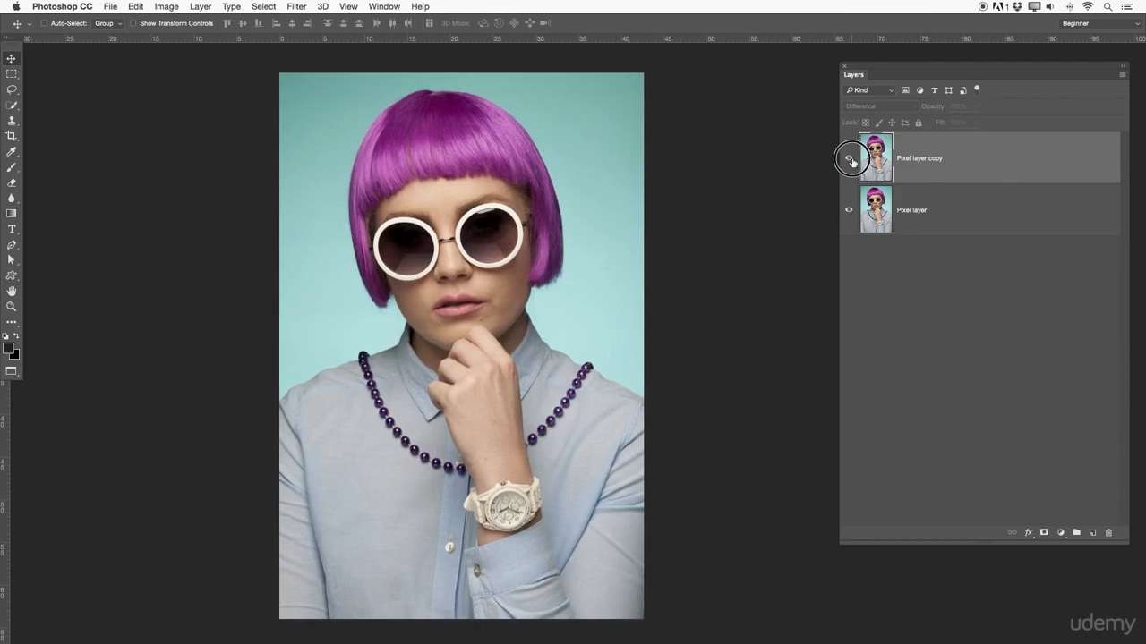
click(859, 108)
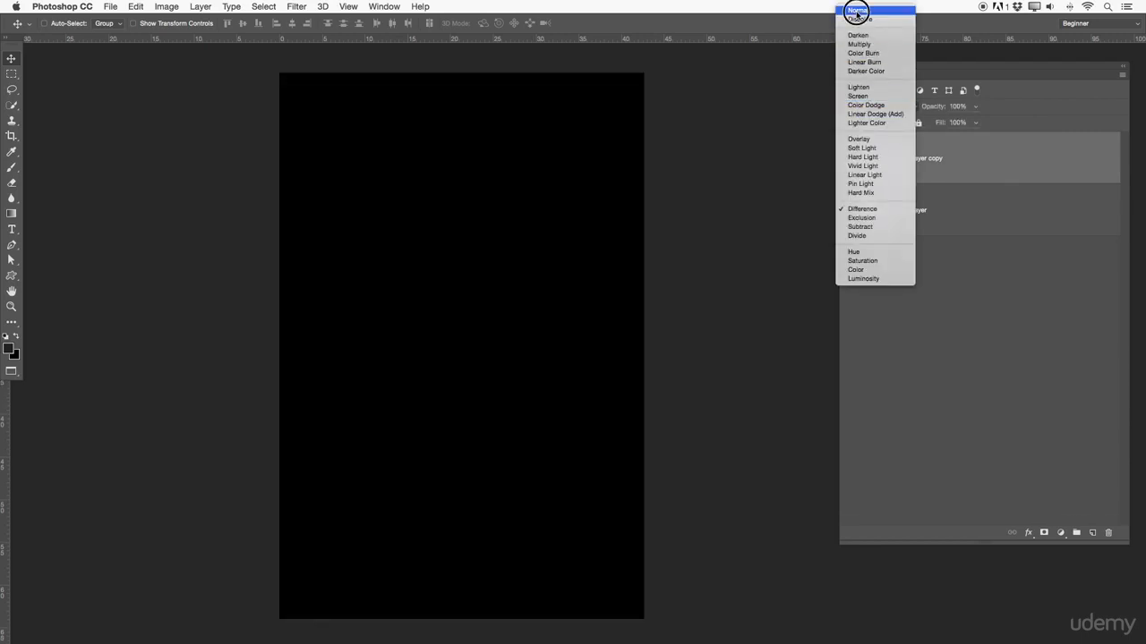
click(861, 11)
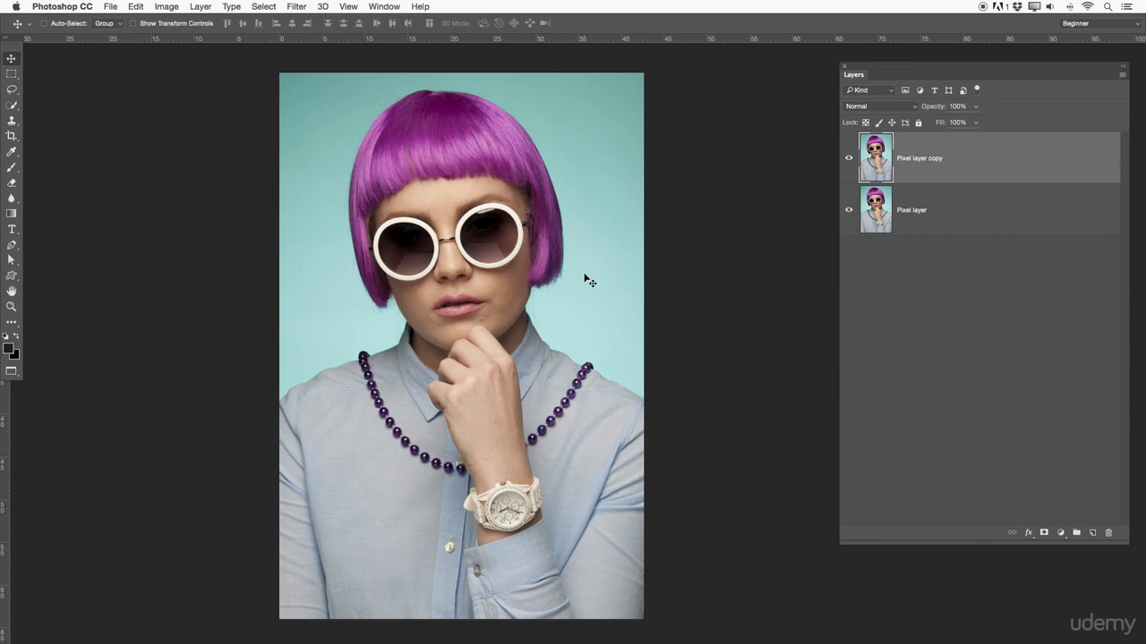
- Add a new empty layer above the Pixel layer copy and select the whole canvas
click(1092, 533)
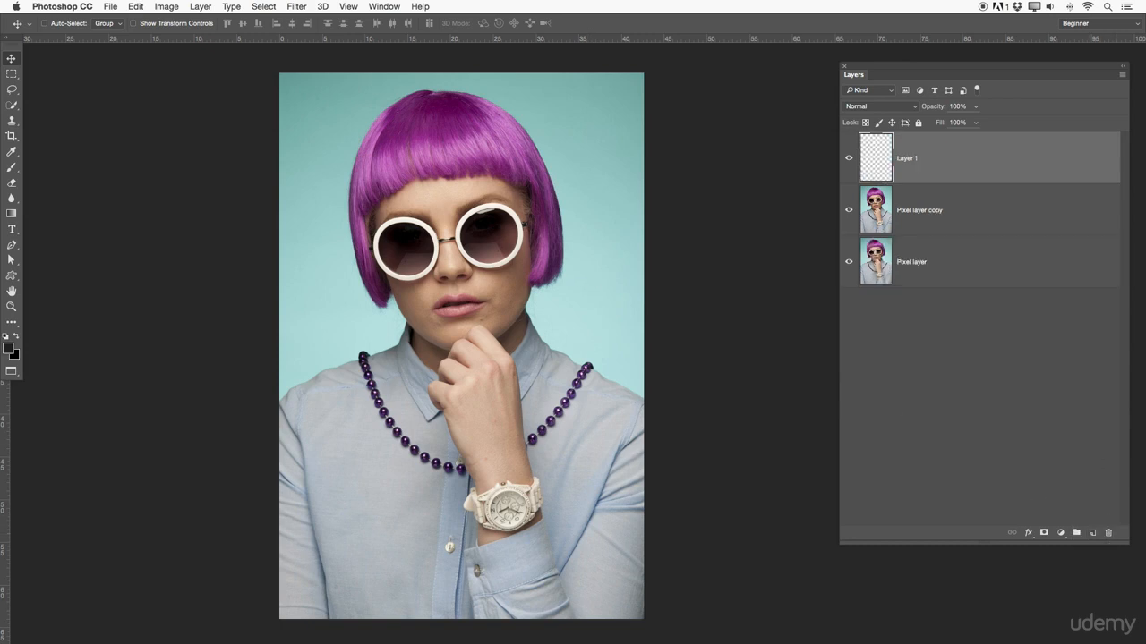
click(11, 74)
key(super+a)
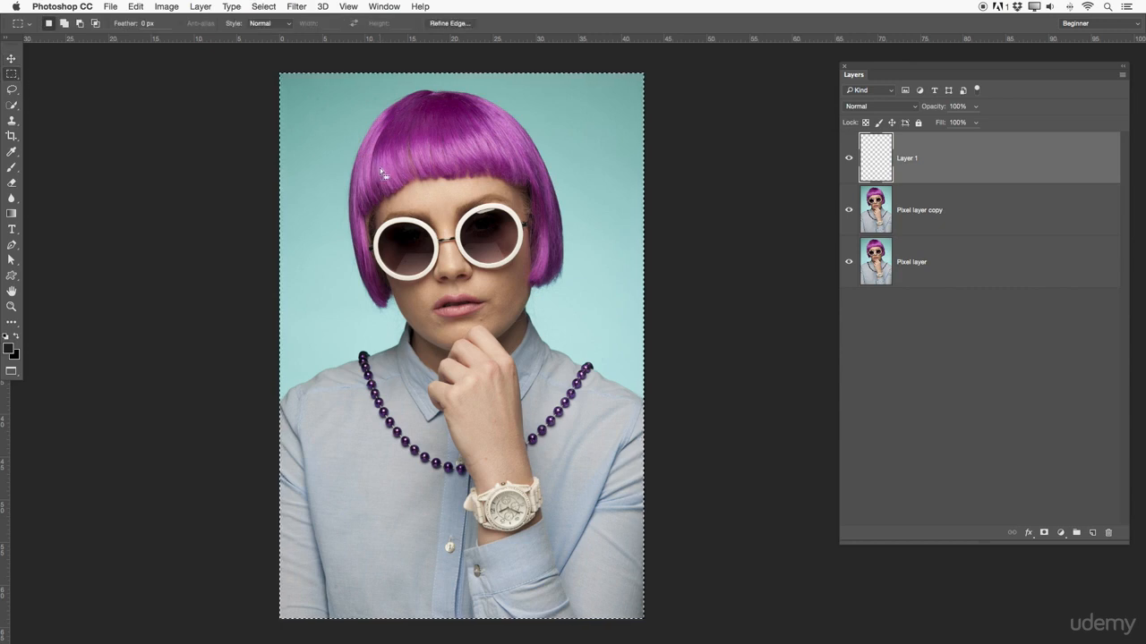
- Fill the selected canvas on the new layer with solid bright red in Normal mode at 100% opacity, and deselect it
right_click(417, 172)
click(473, 318)
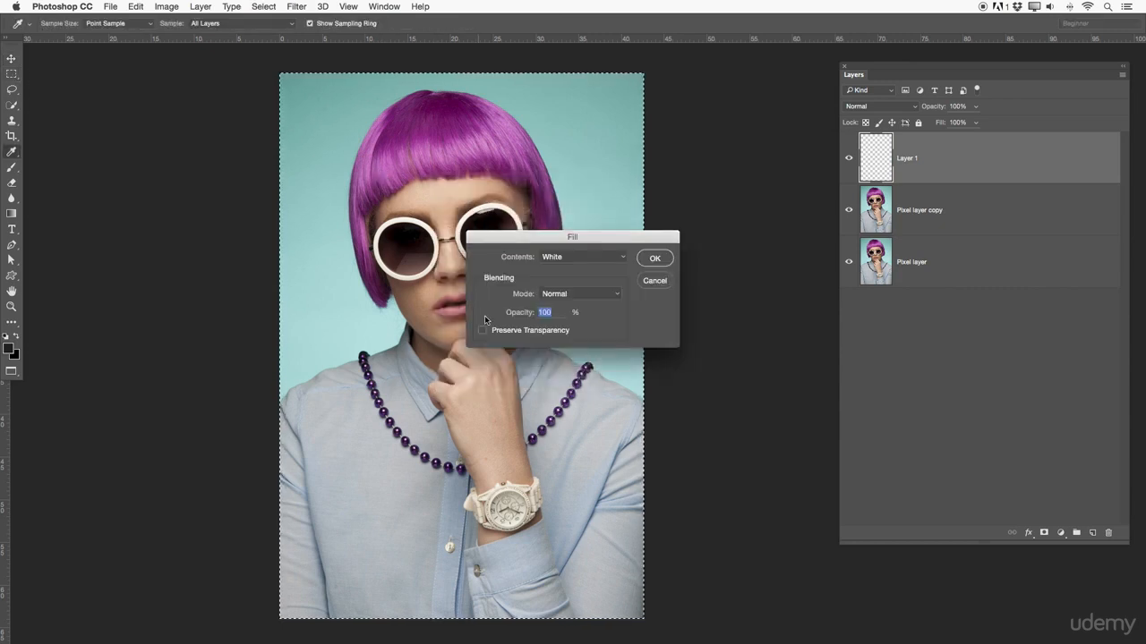
click(563, 258)
click(572, 183)
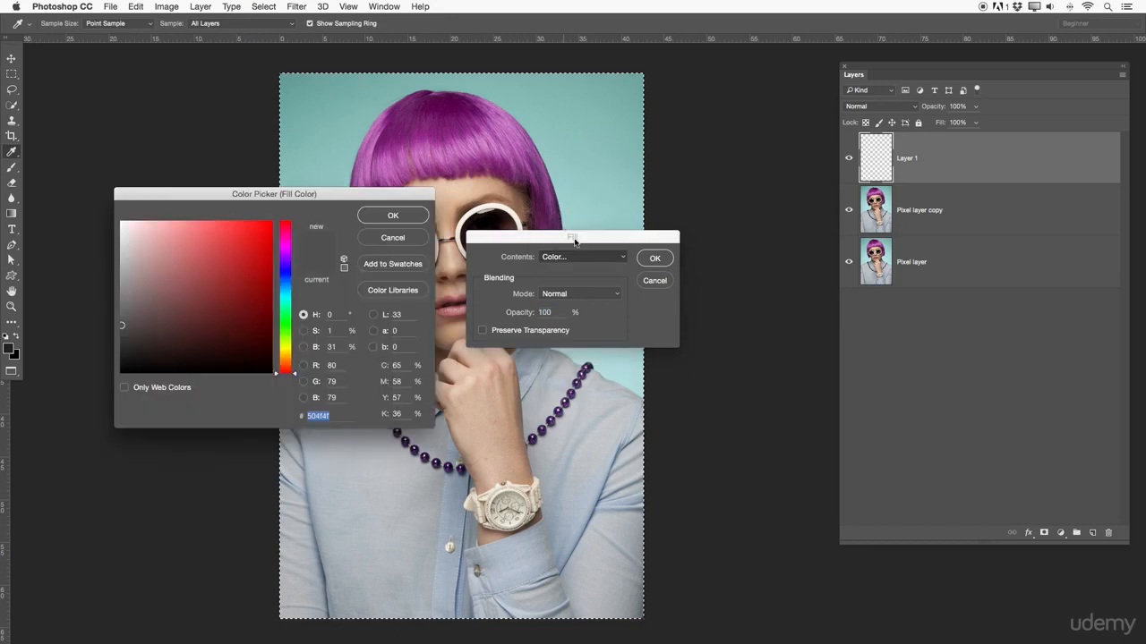
click(264, 242)
click(393, 215)
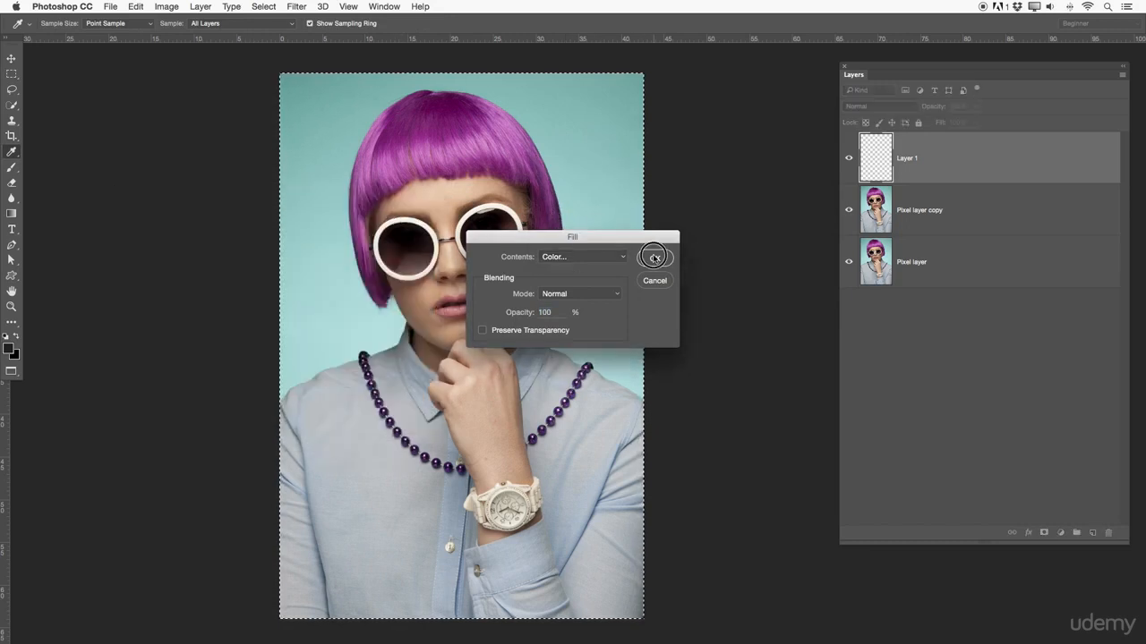
click(655, 258)
key(super+d)
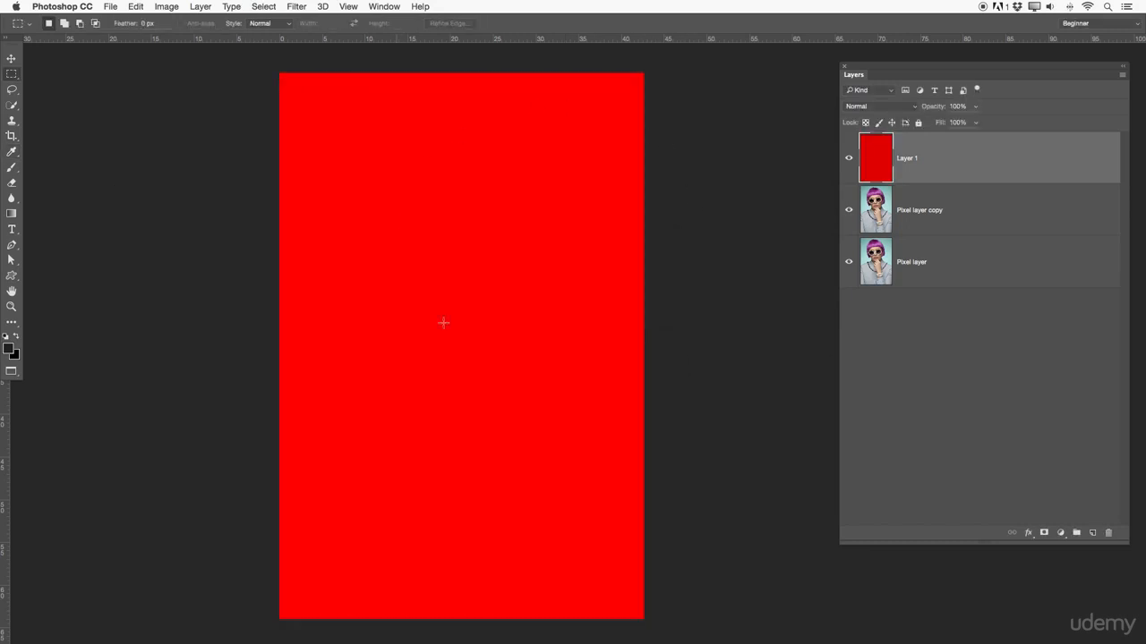
click(855, 163)
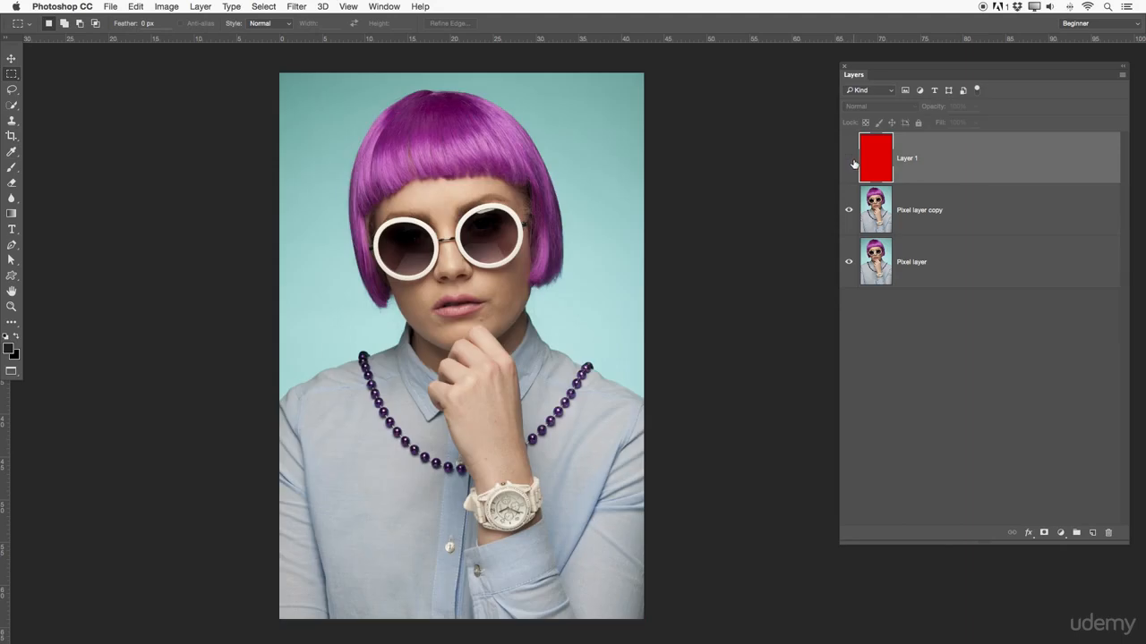
click(852, 161)
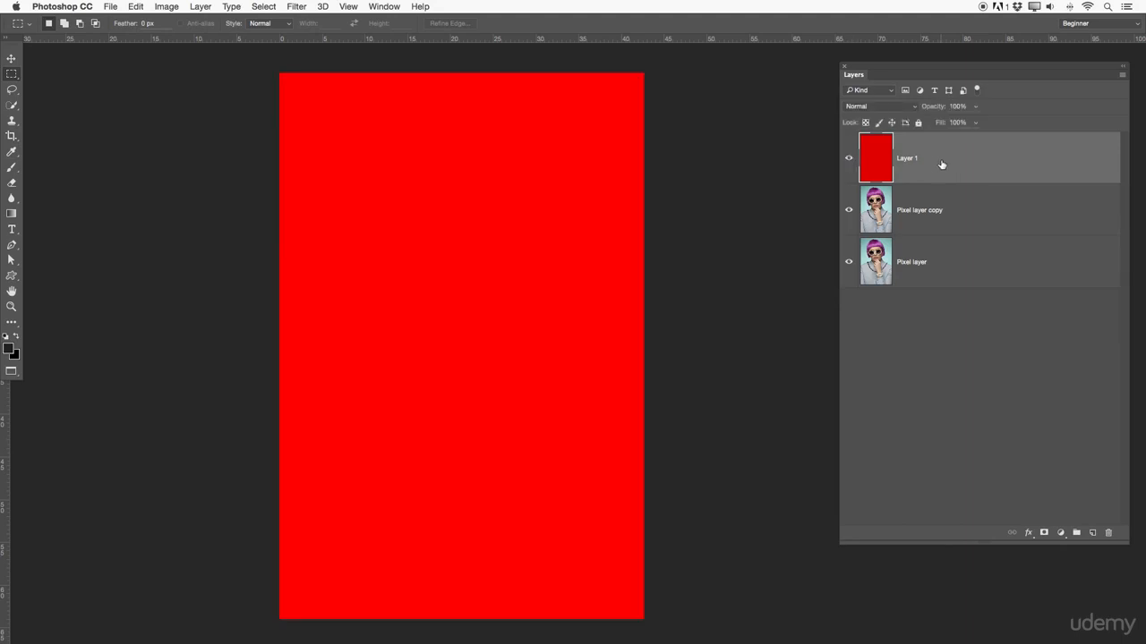
- Try the red layer at 48% opacity and restore its opacity to 100%
drag(942, 111, 909, 109)
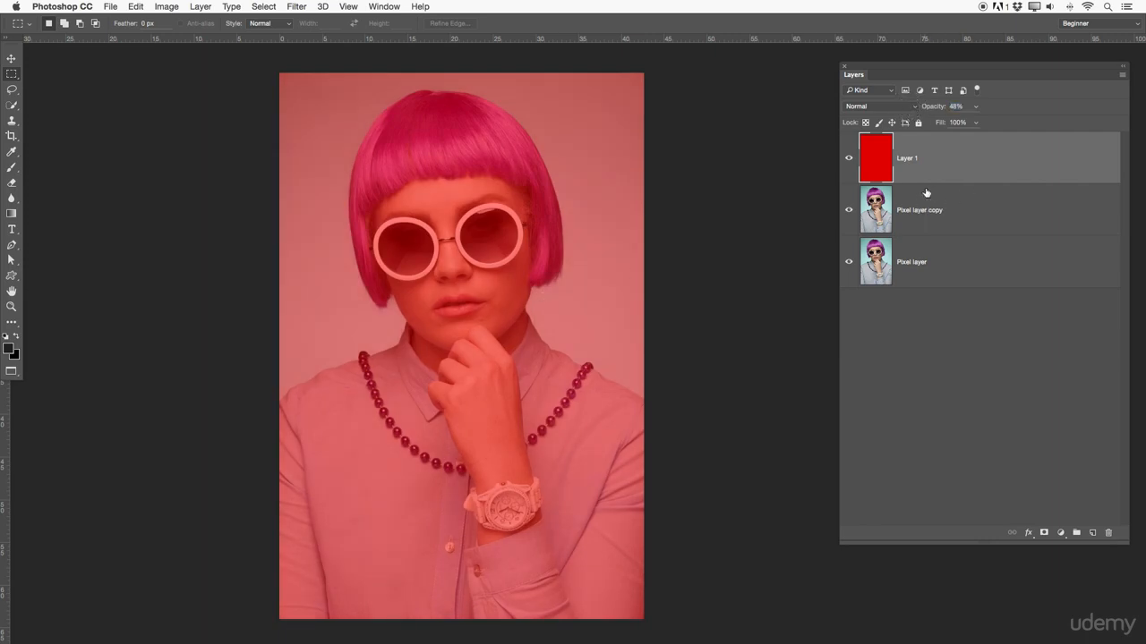
drag(940, 109, 1024, 115)
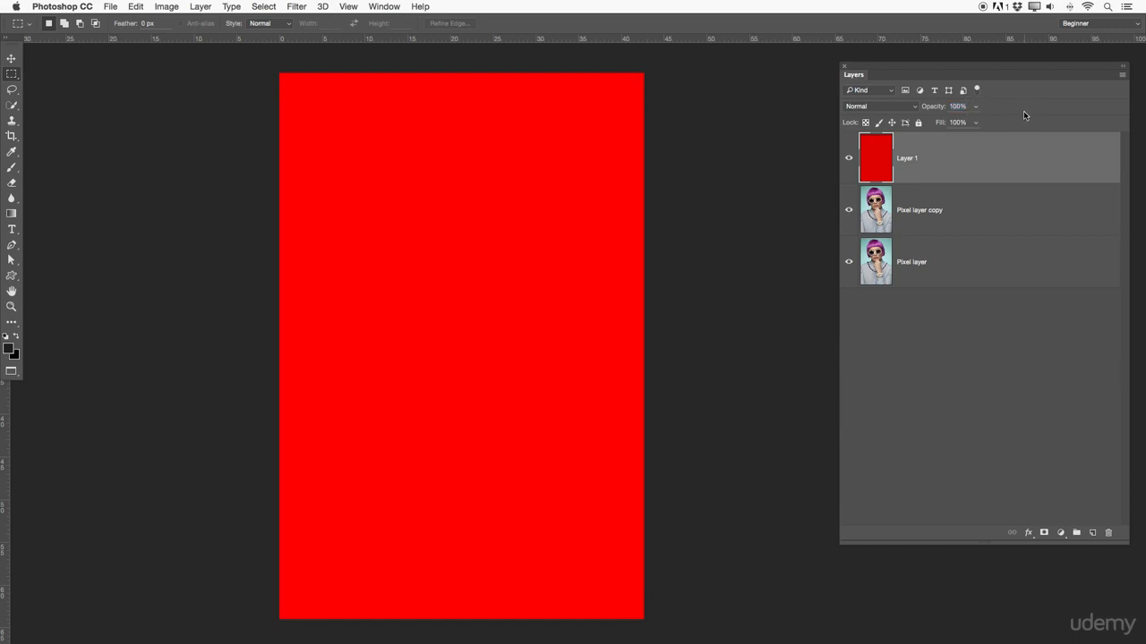
- Try the Darken, Multiply and Lighten blend modes on the red layer
click(907, 108)
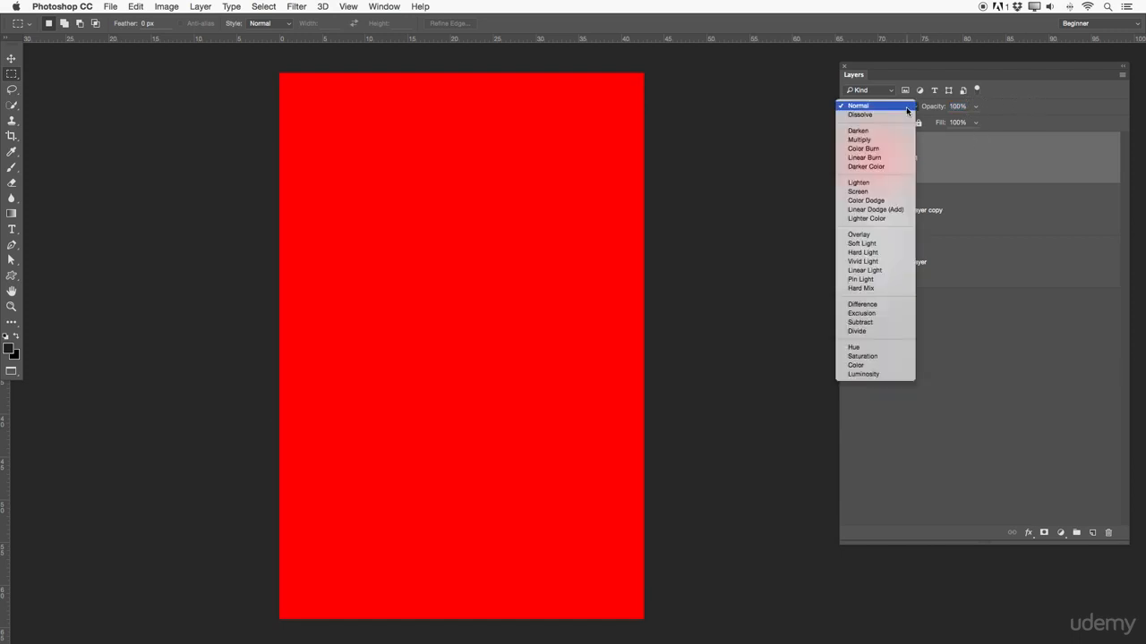
click(895, 131)
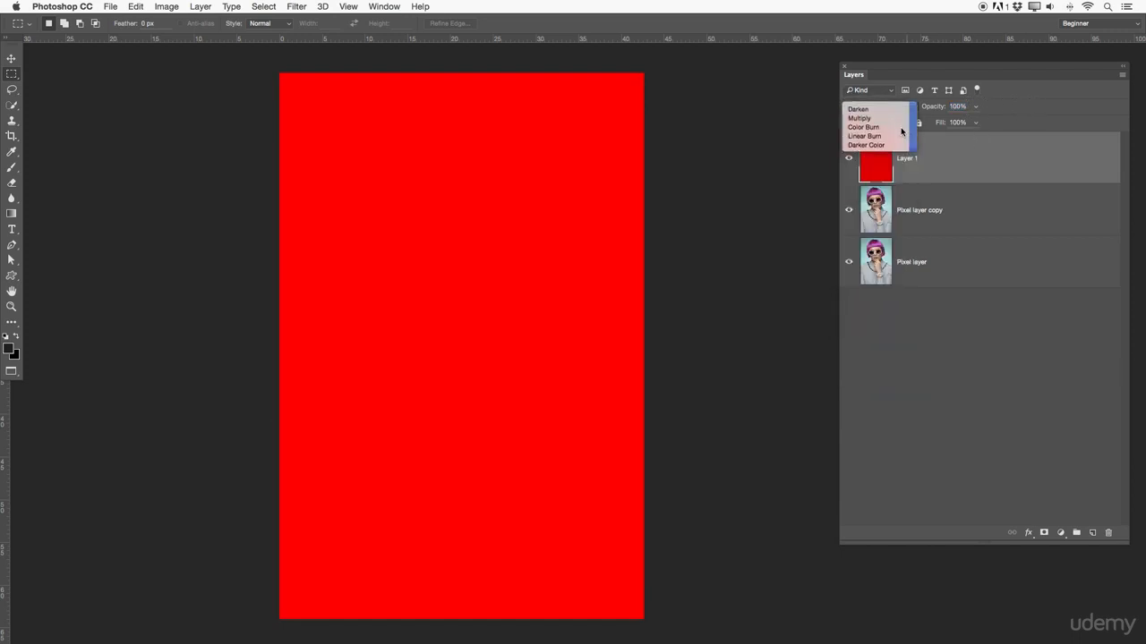
click(888, 107)
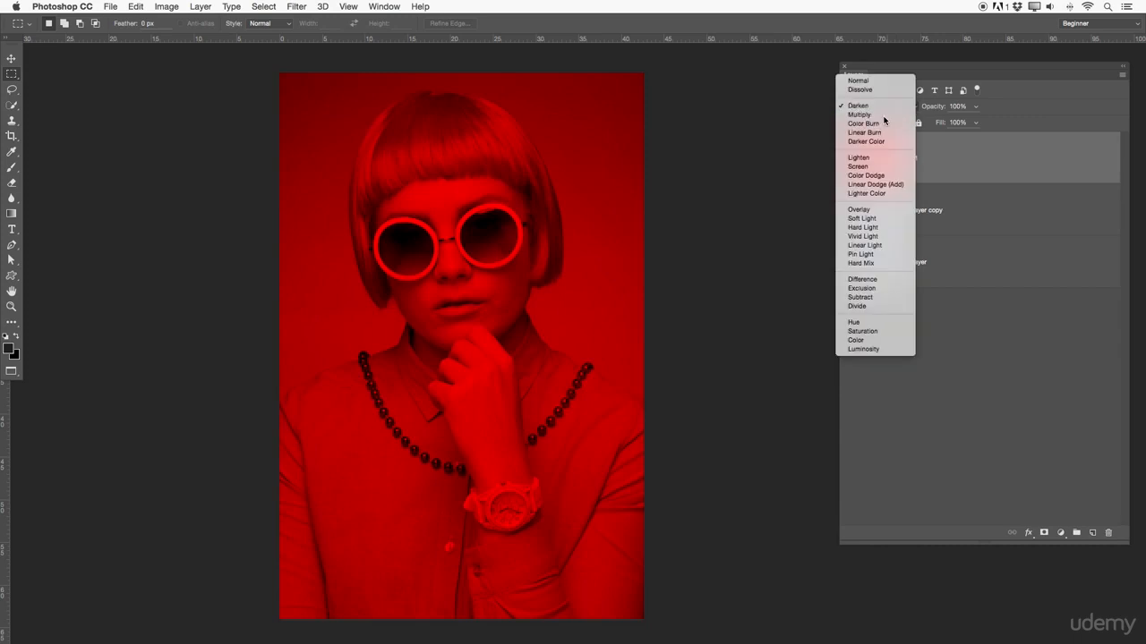
click(884, 114)
click(869, 108)
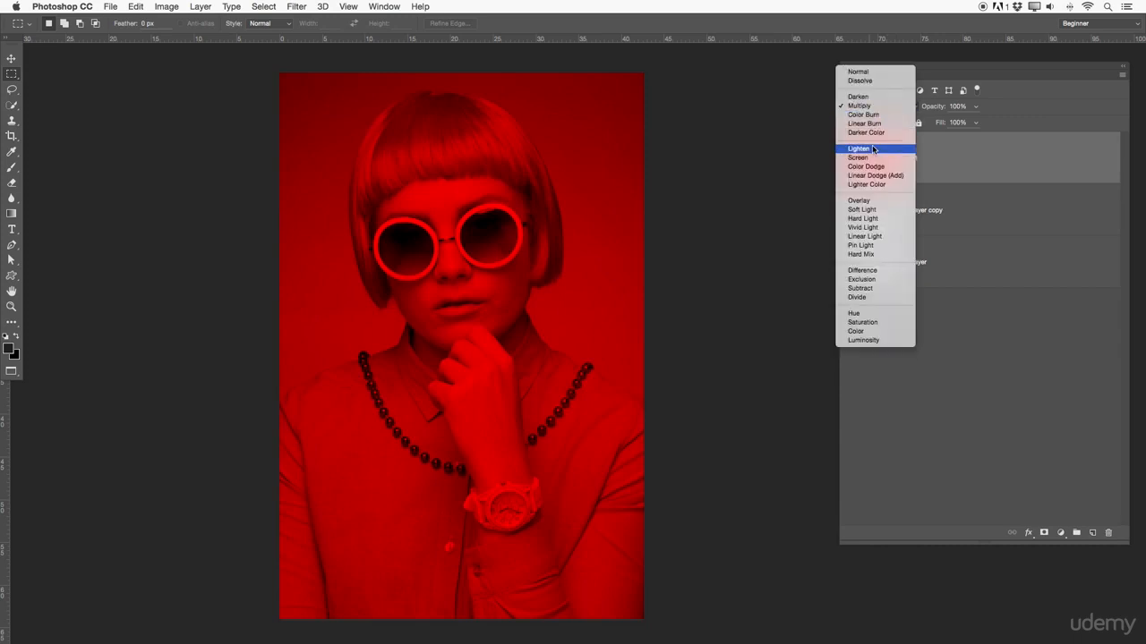
click(875, 141)
- Try the Hue blend mode on the red layer, and set it to Difference
click(874, 108)
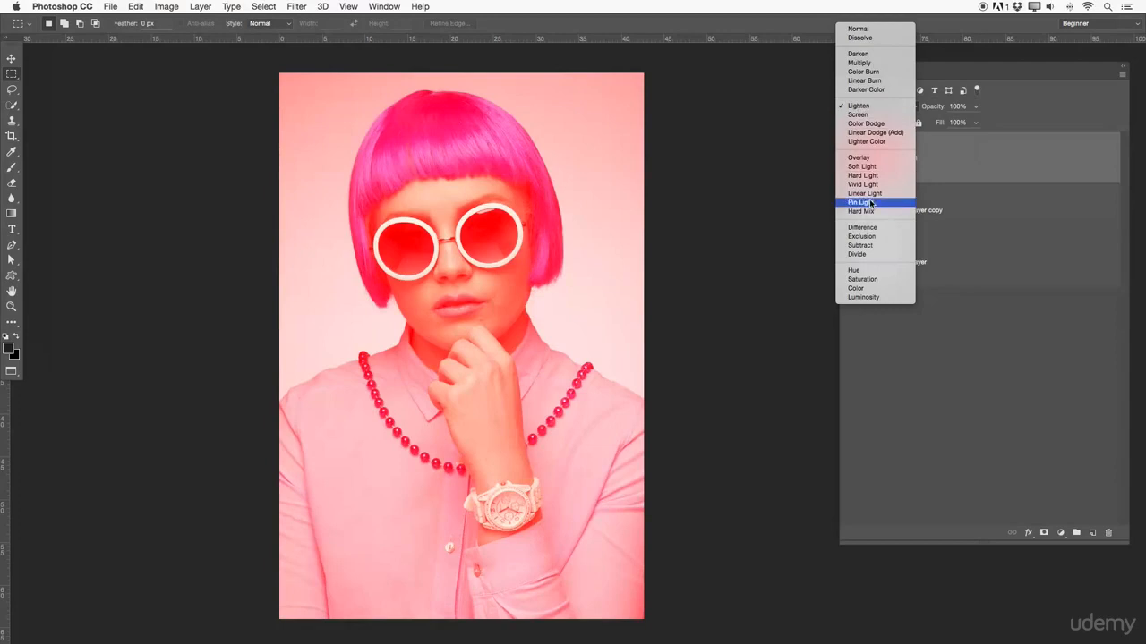
click(856, 269)
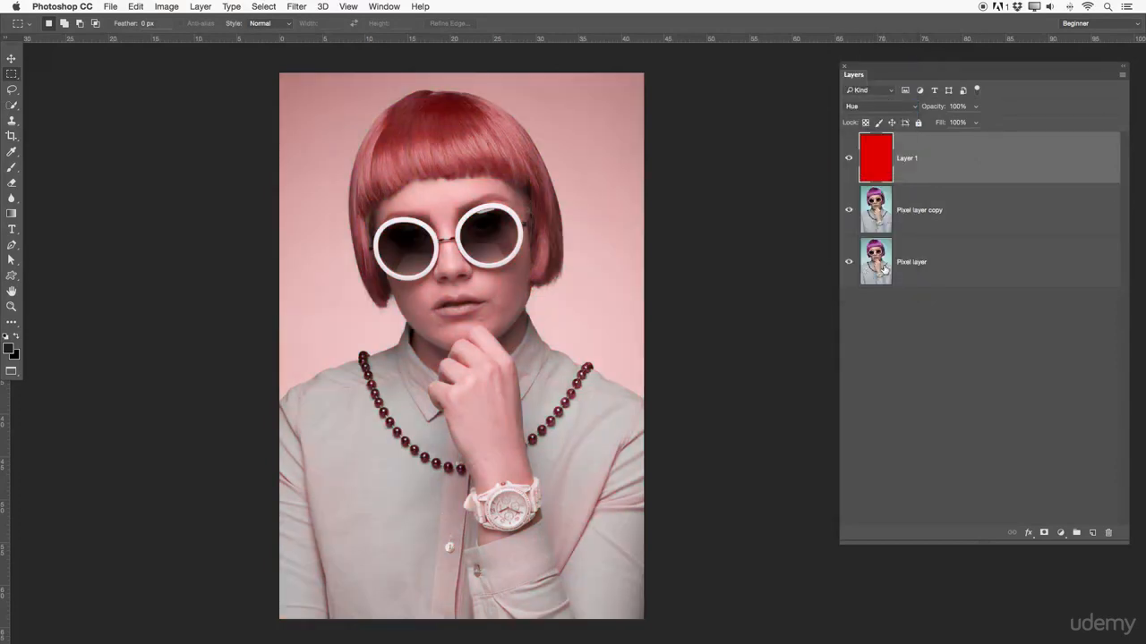
click(880, 108)
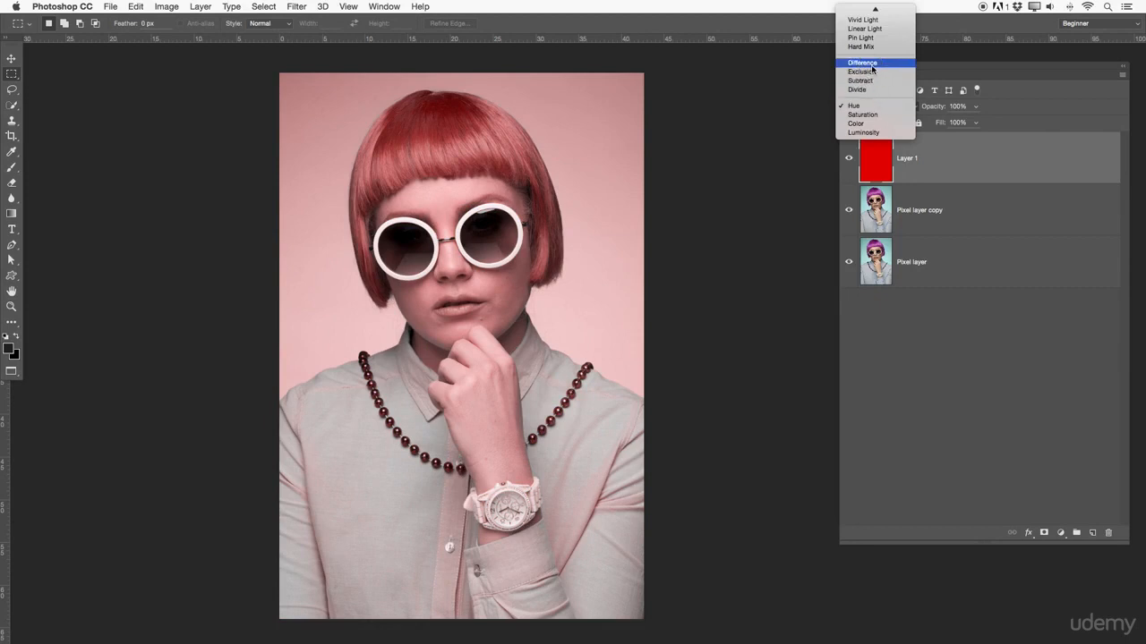
click(867, 75)
click(884, 106)
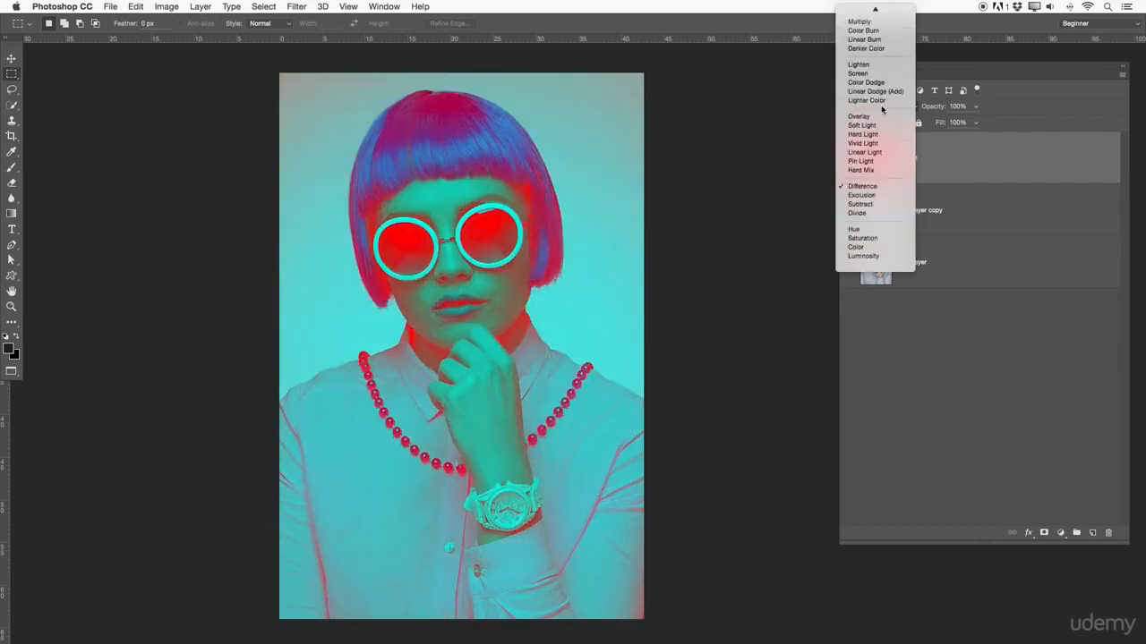
click(1014, 171)
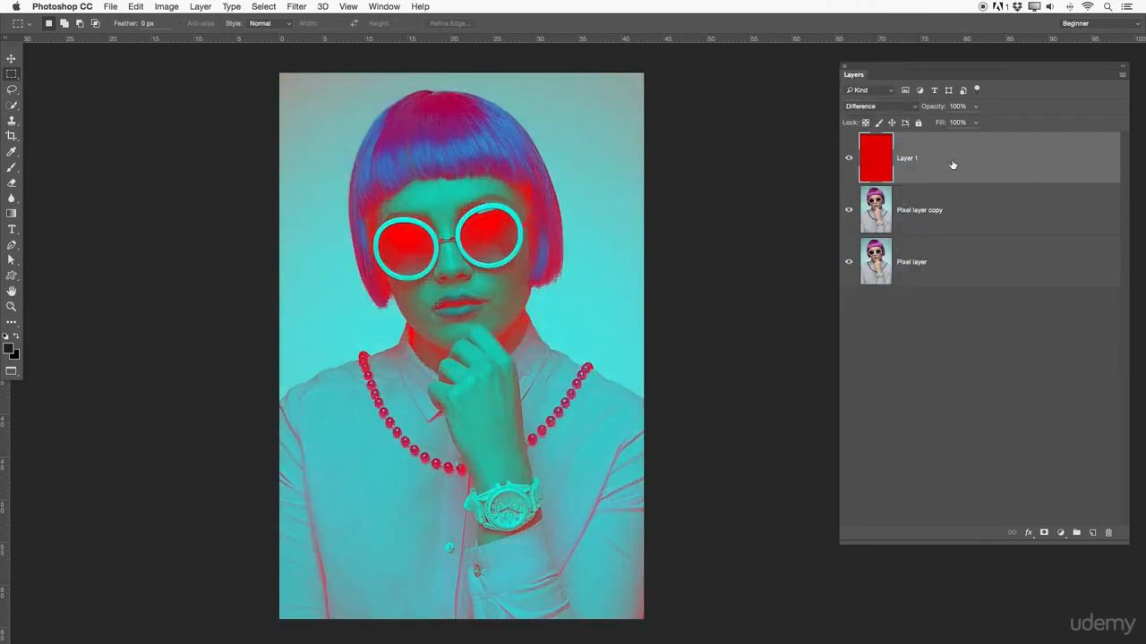
- Hide the red layer and add a red Color Overlay in Difference mode at 100% opacity to the bottom Pixel layer
click(848, 159)
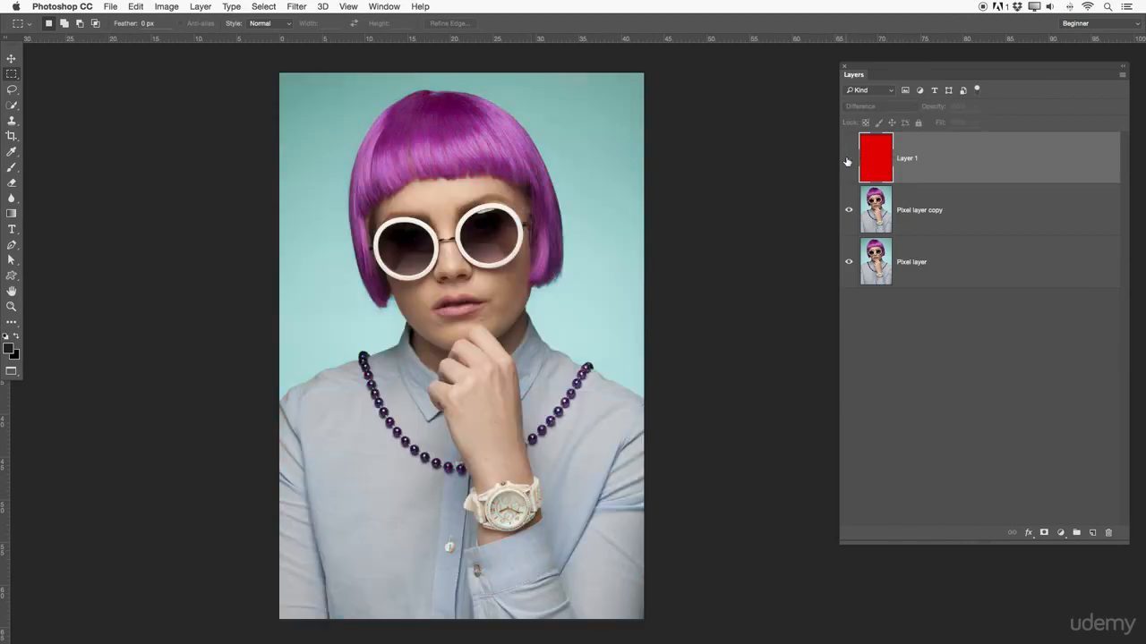
click(922, 256)
double_click(944, 253)
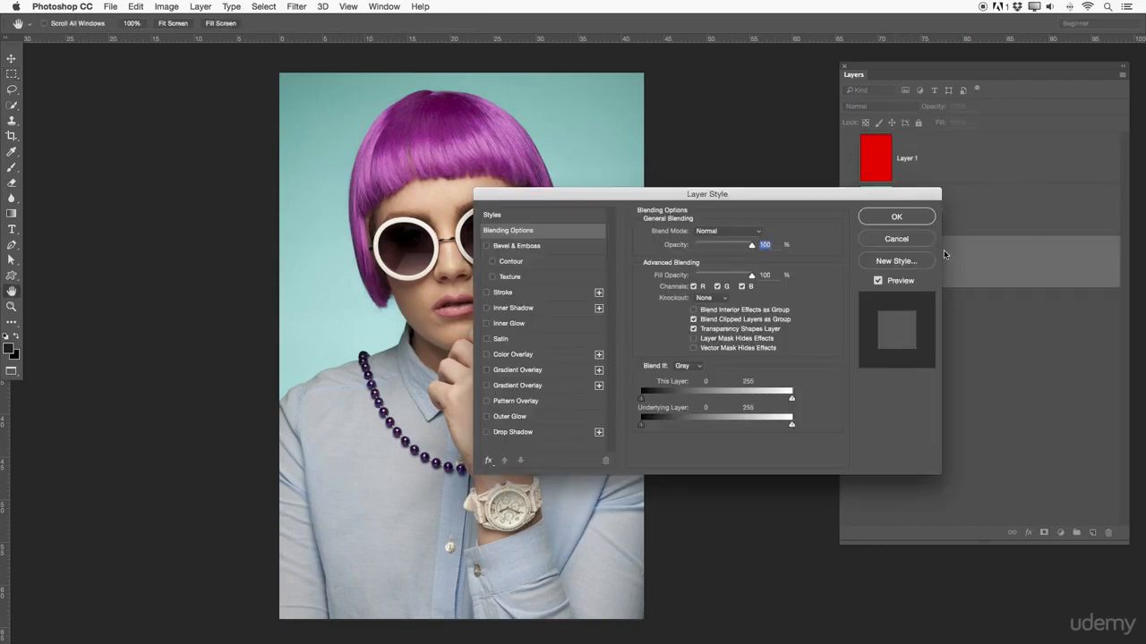
drag(740, 193, 915, 164)
click(708, 328)
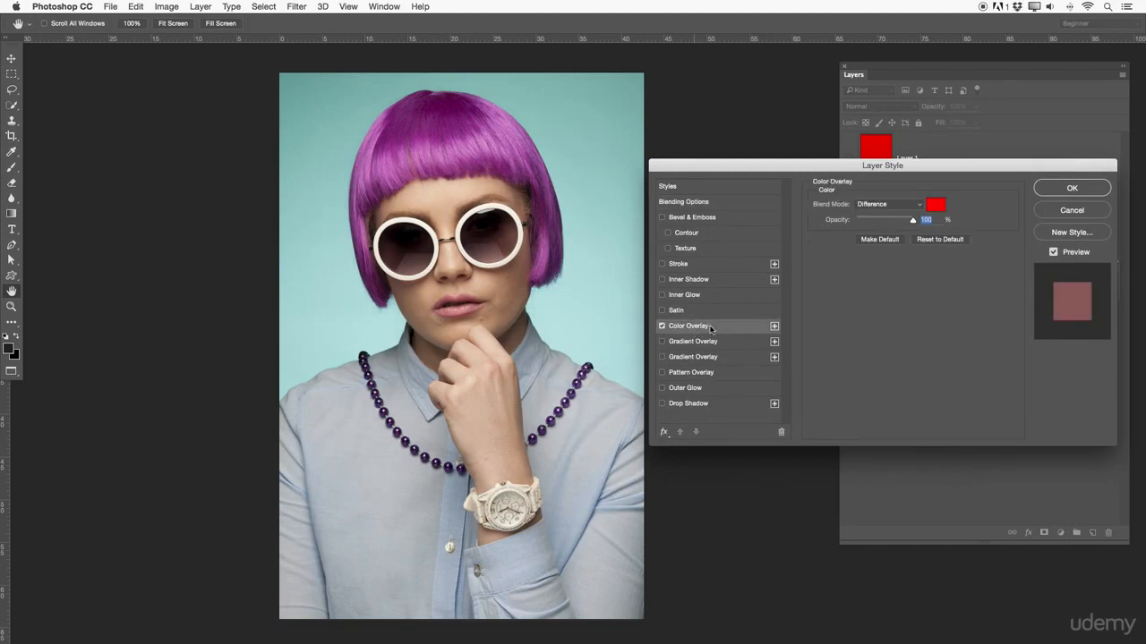
click(909, 204)
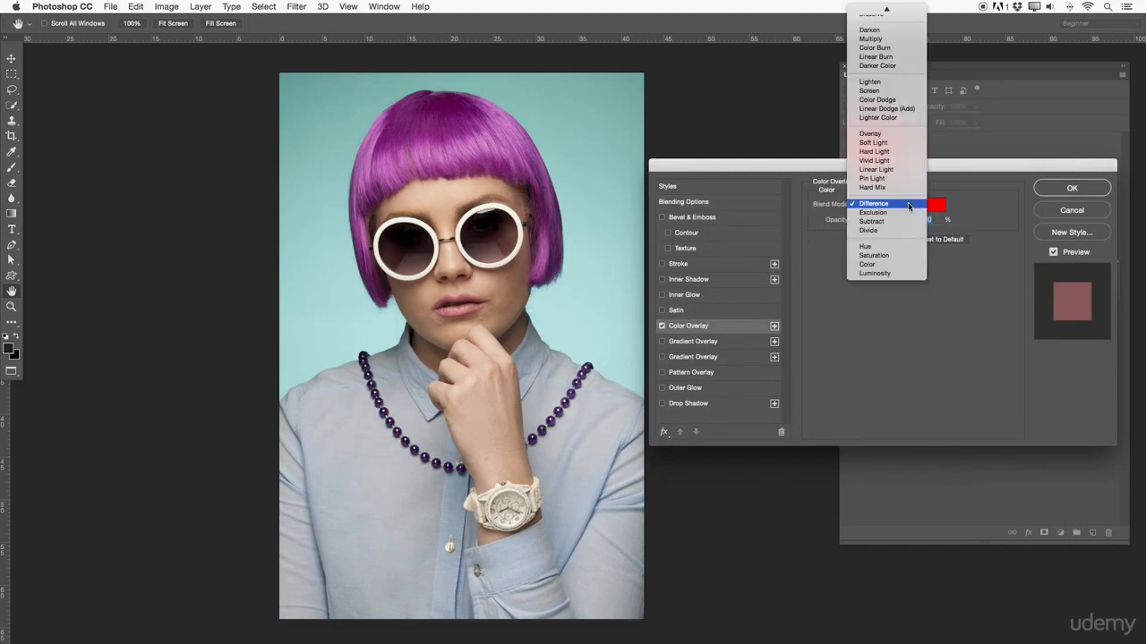
click(908, 203)
click(1071, 188)
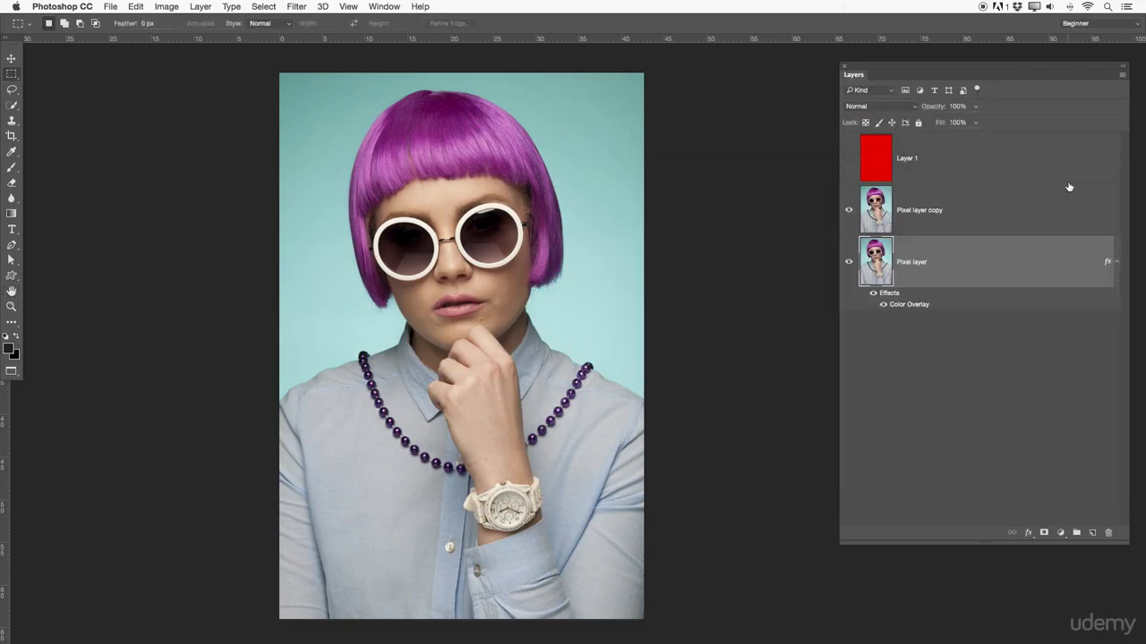
- Hide the Pixel layer copy to view the Pixel layer's overlay, and show both upper layers again, toggling the red layer to compare
click(848, 210)
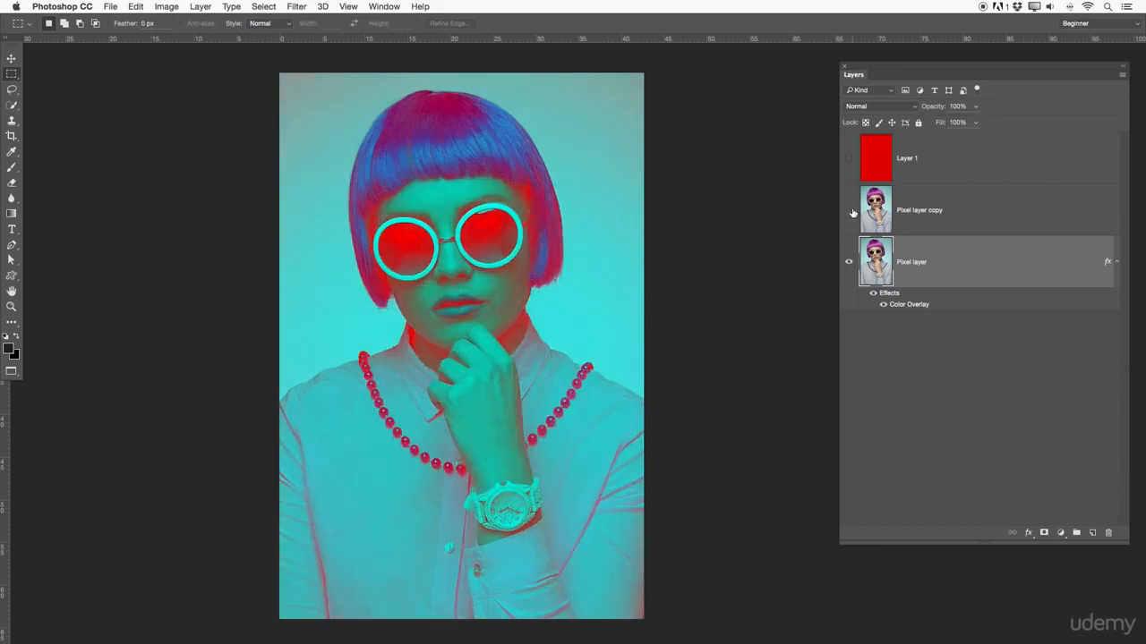
mouse_move(858, 217)
mouse_down()
mouse_move(849, 160)
mouse_move(849, 211)
mouse_up()
click(946, 162)
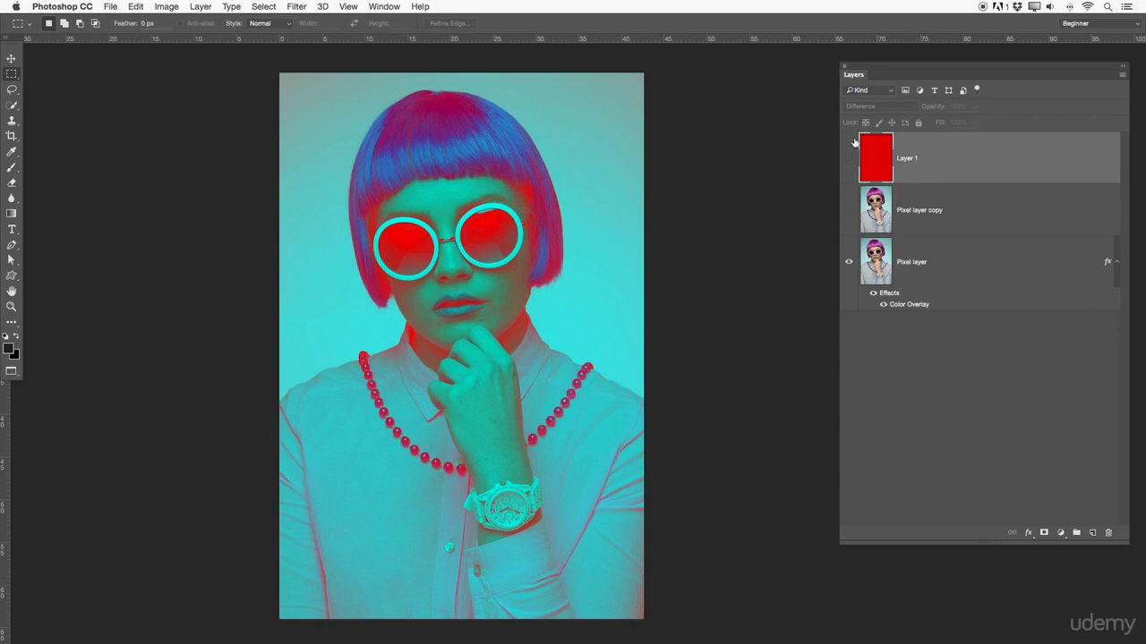
drag(848, 159, 860, 200)
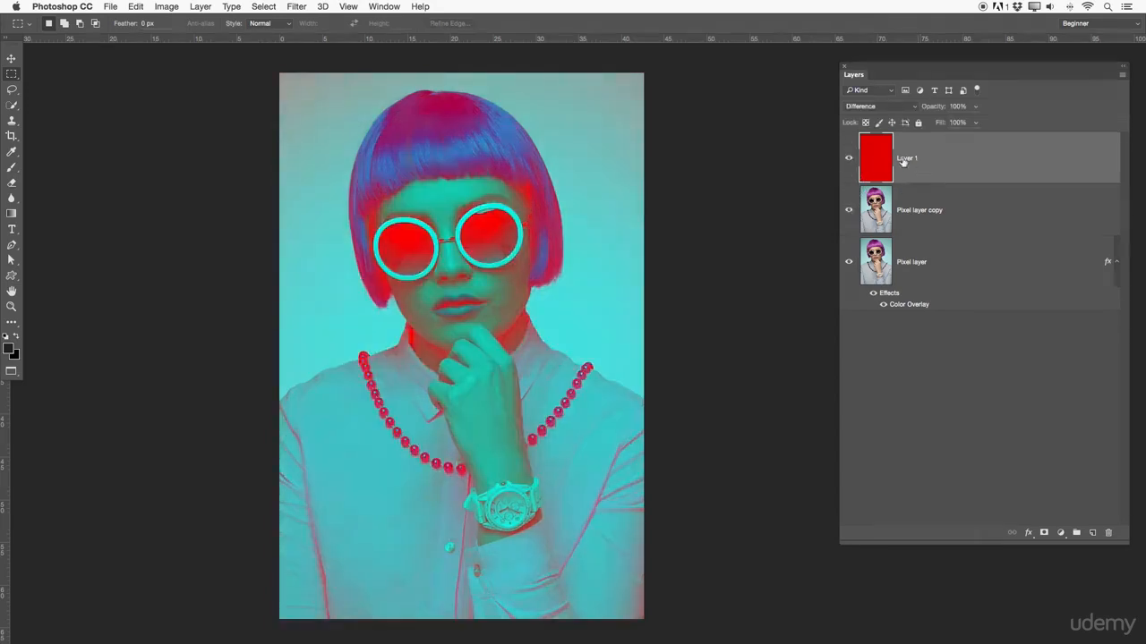
click(849, 159)
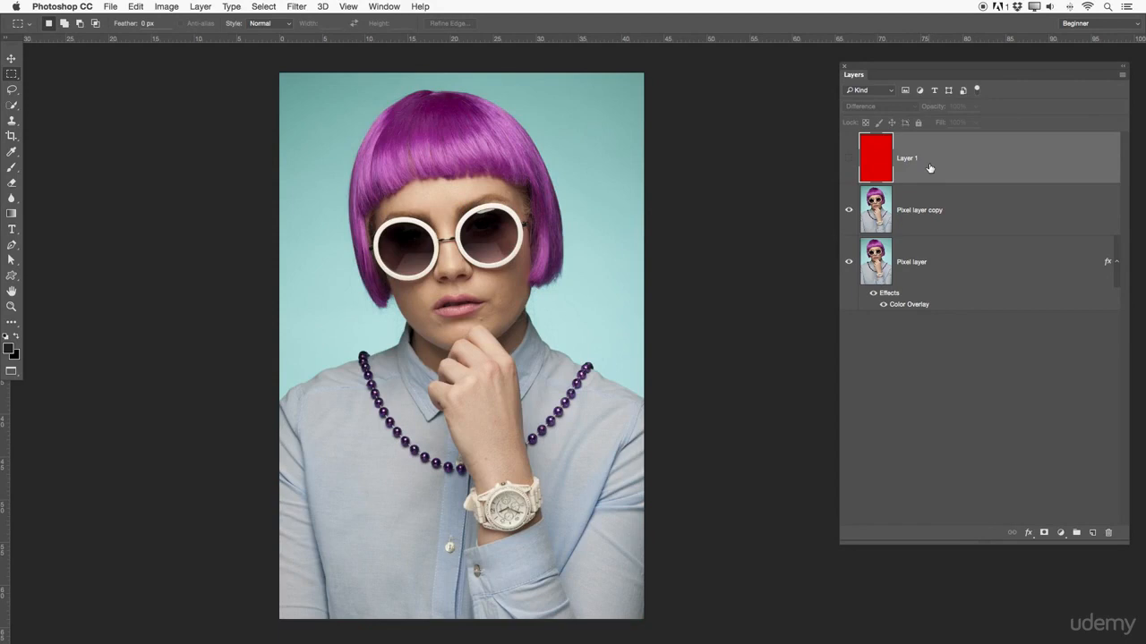
click(848, 159)
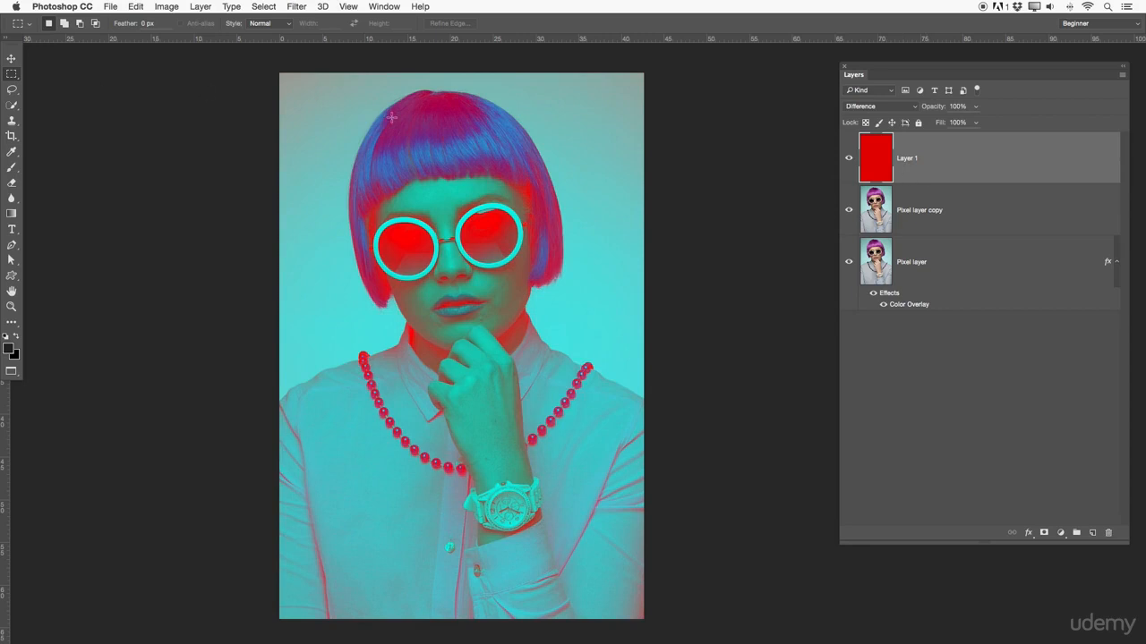
- Add a Color Overlay in Difference mode at 100% opacity to the red layer, with the overlay color set to gray #767676
double_click(946, 152)
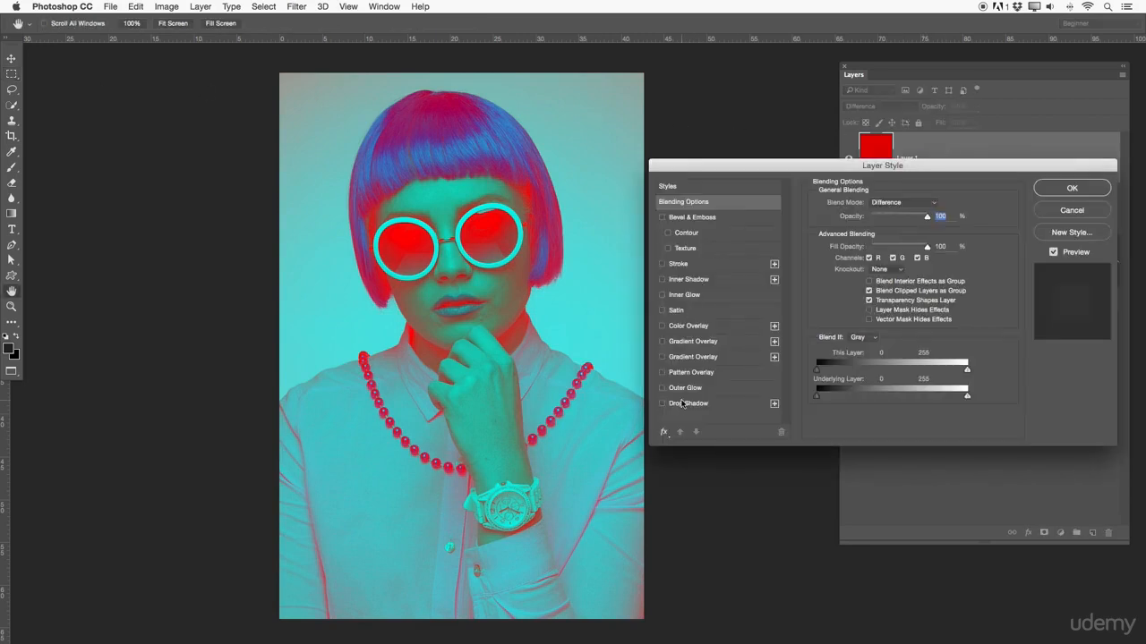
click(685, 326)
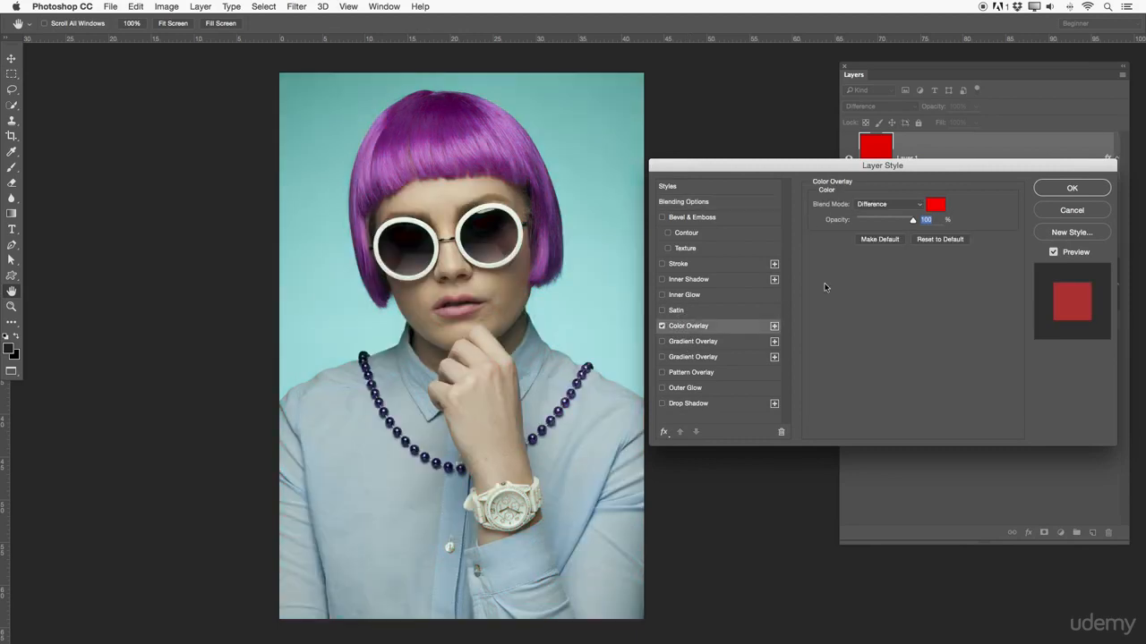
click(931, 205)
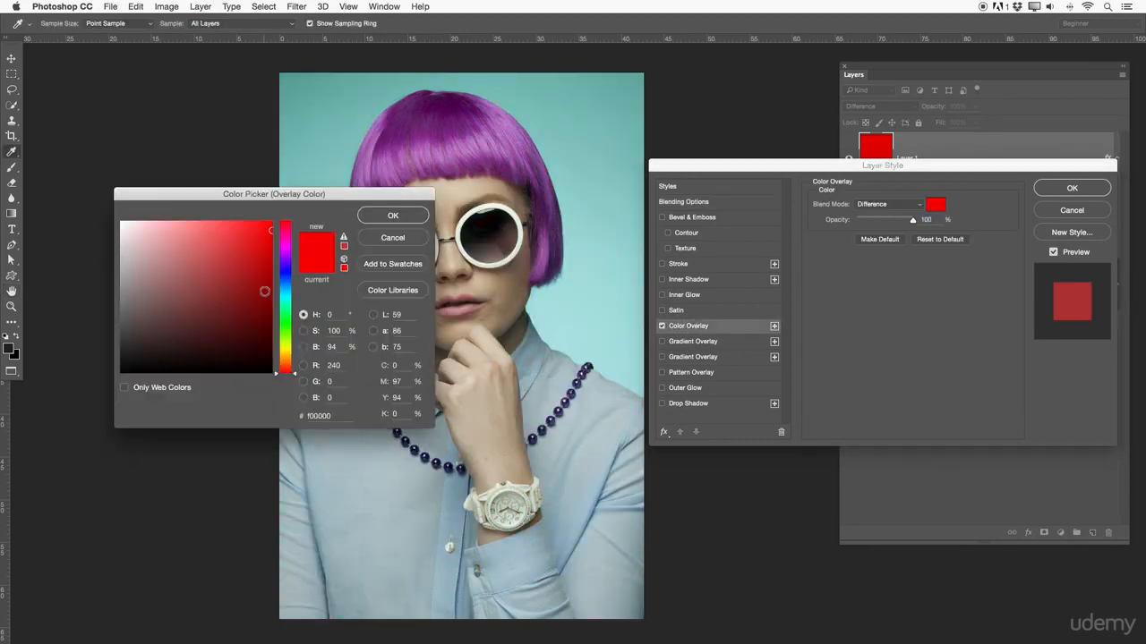
click(84, 288)
drag(84, 287, 78, 302)
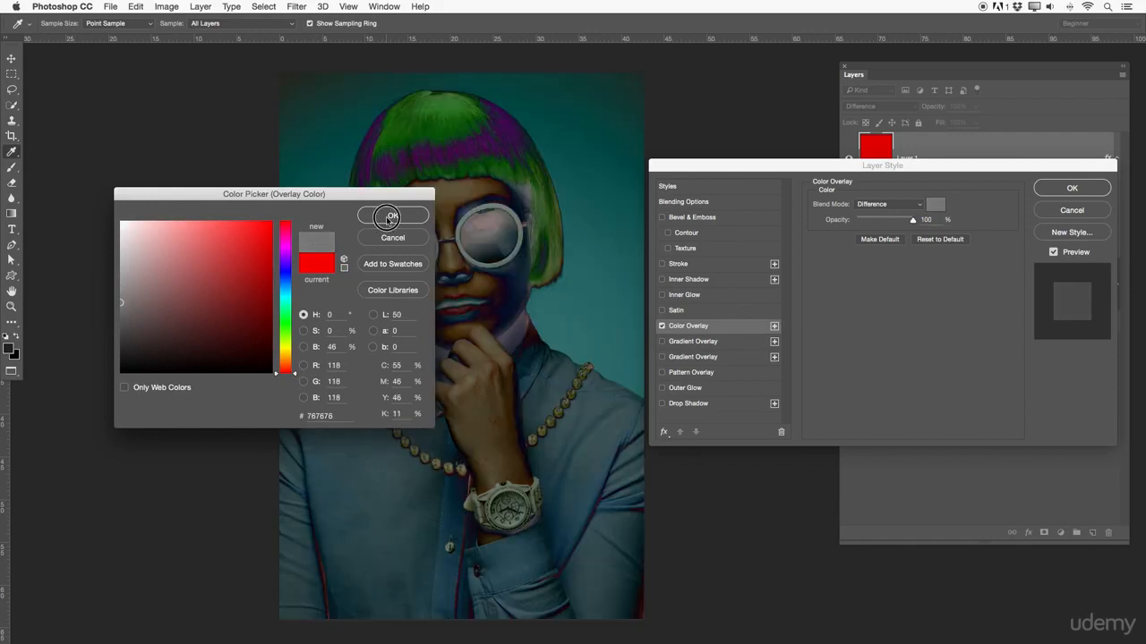
click(392, 216)
click(1062, 192)
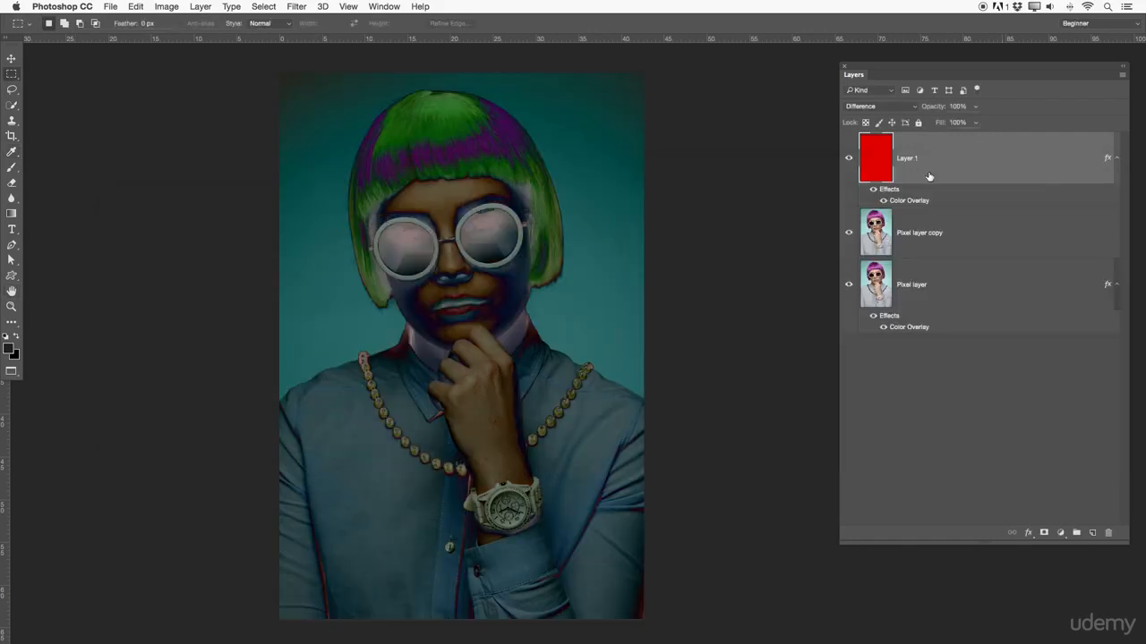
- Try the Overlay blend mode on the red layer, toggle its Color Overlay effect off and on, and check its blending options
click(896, 108)
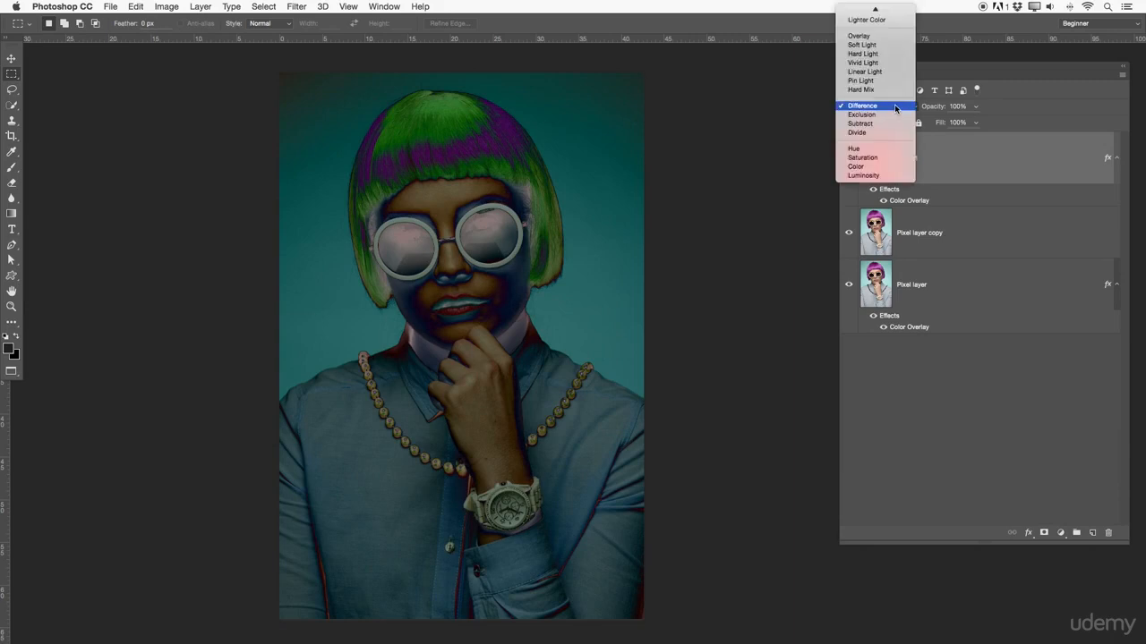
scroll(892, 109, up, 5)
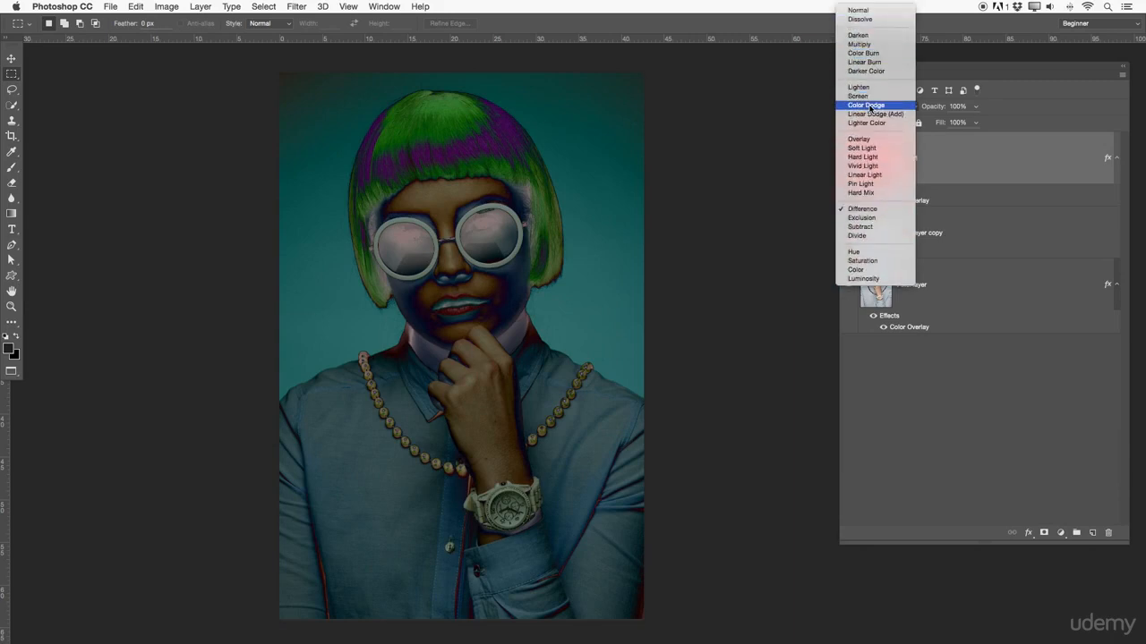
click(868, 140)
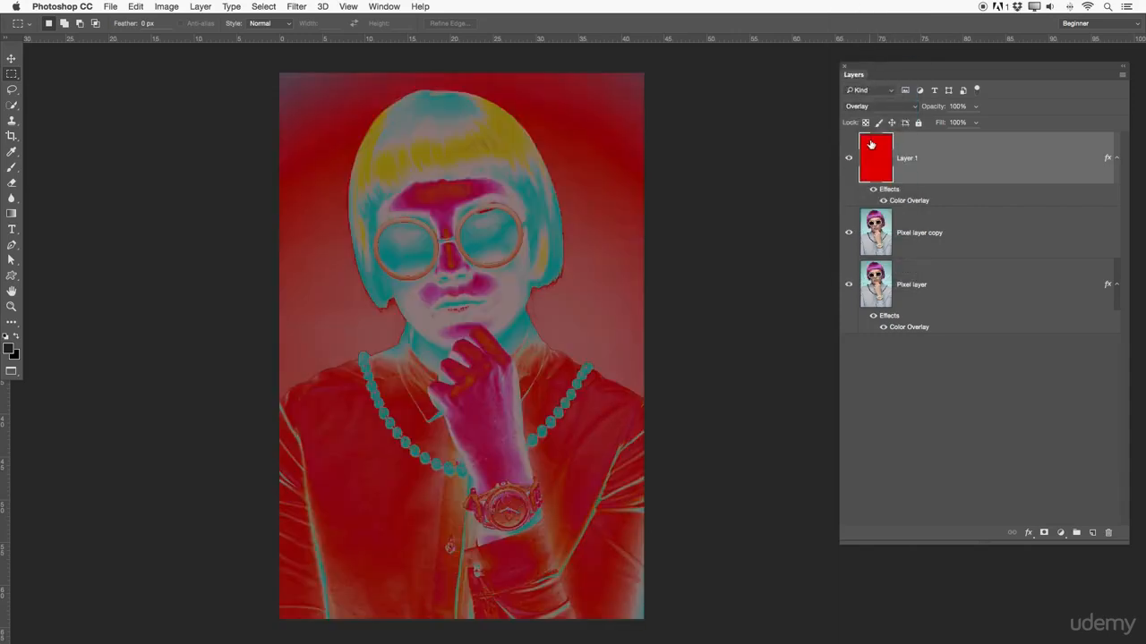
click(883, 200)
click(884, 200)
double_click(884, 170)
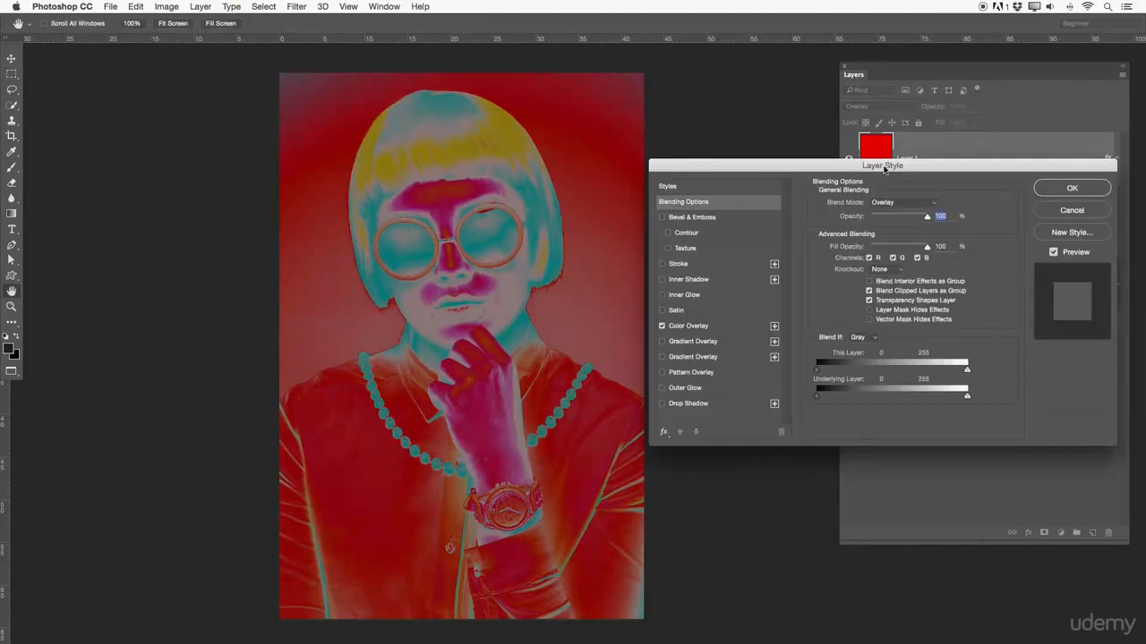
key(Return)
- Select the whole canvas on Layer 1, fill it with solid mid gray in Normal mode at 100% opacity, and deselect it
key(m)
key(super+a)
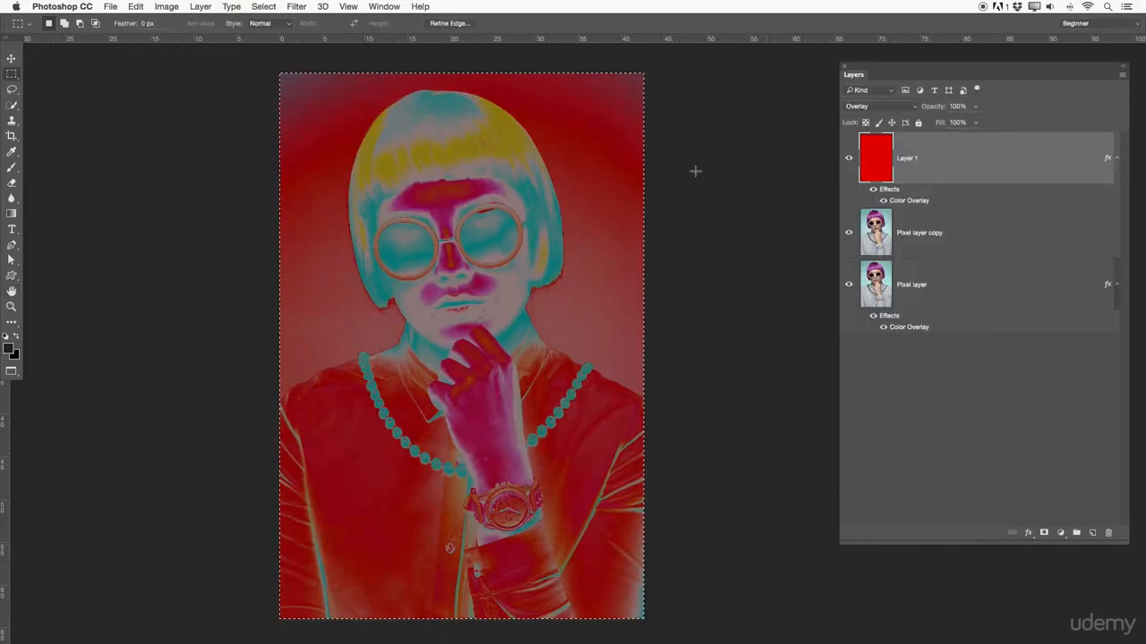
right_click(422, 159)
click(448, 318)
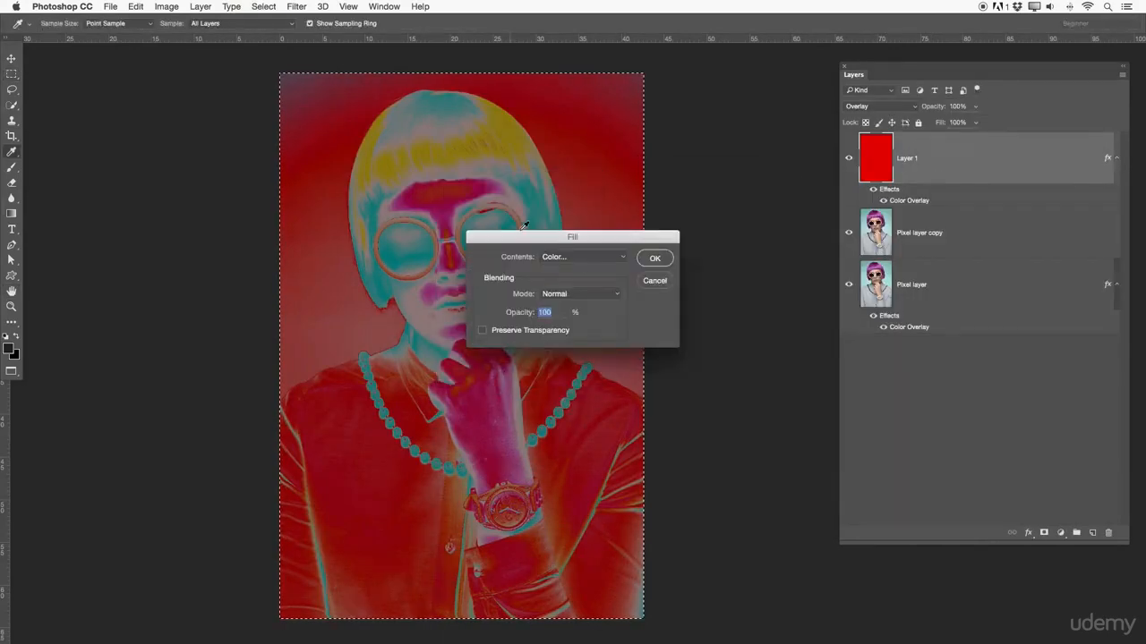
click(602, 265)
click(580, 321)
click(654, 258)
key(super+d)
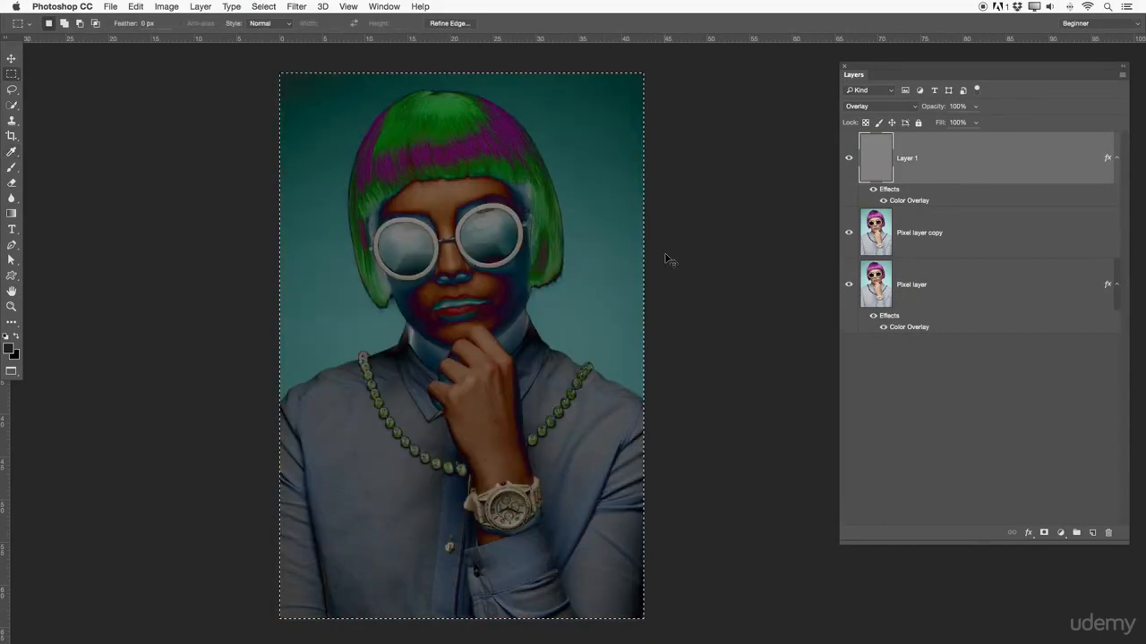
- Clear the layer style from the gray-filled Layer 1
right_click(963, 162)
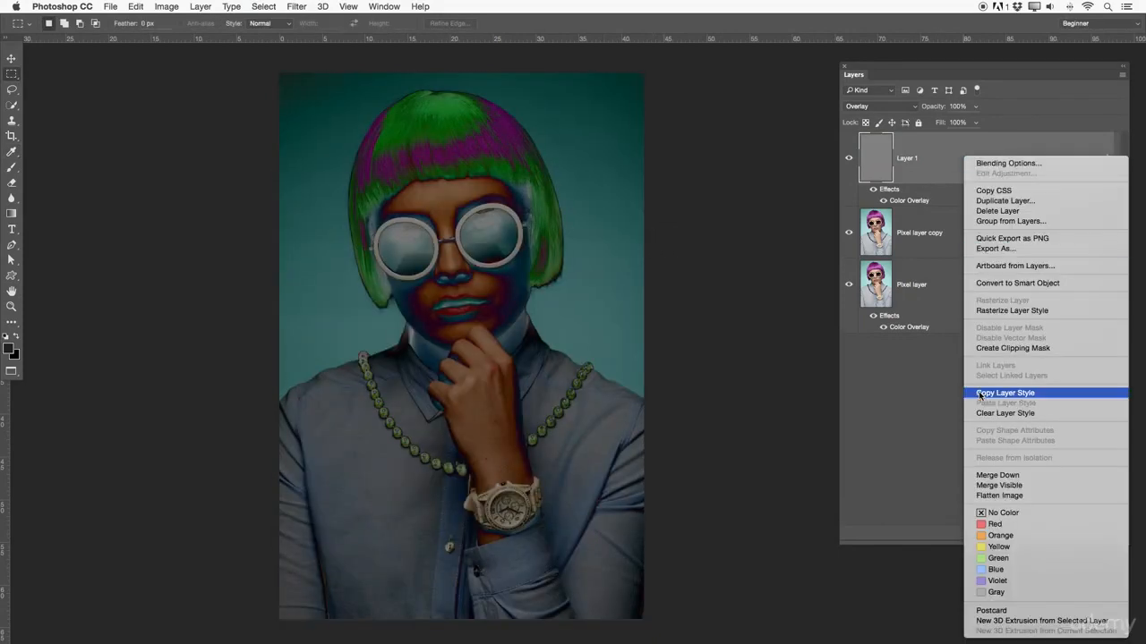
click(1001, 412)
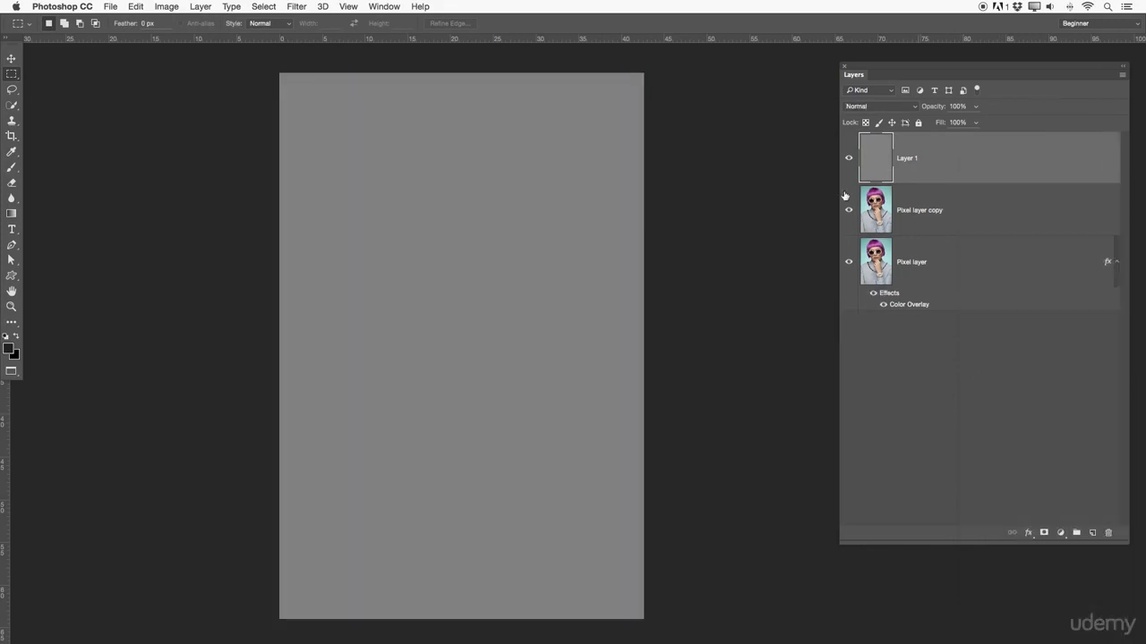
- Change the blend mode of the gray-filled Layer 1 to Soft Light
click(956, 157)
click(861, 107)
click(879, 244)
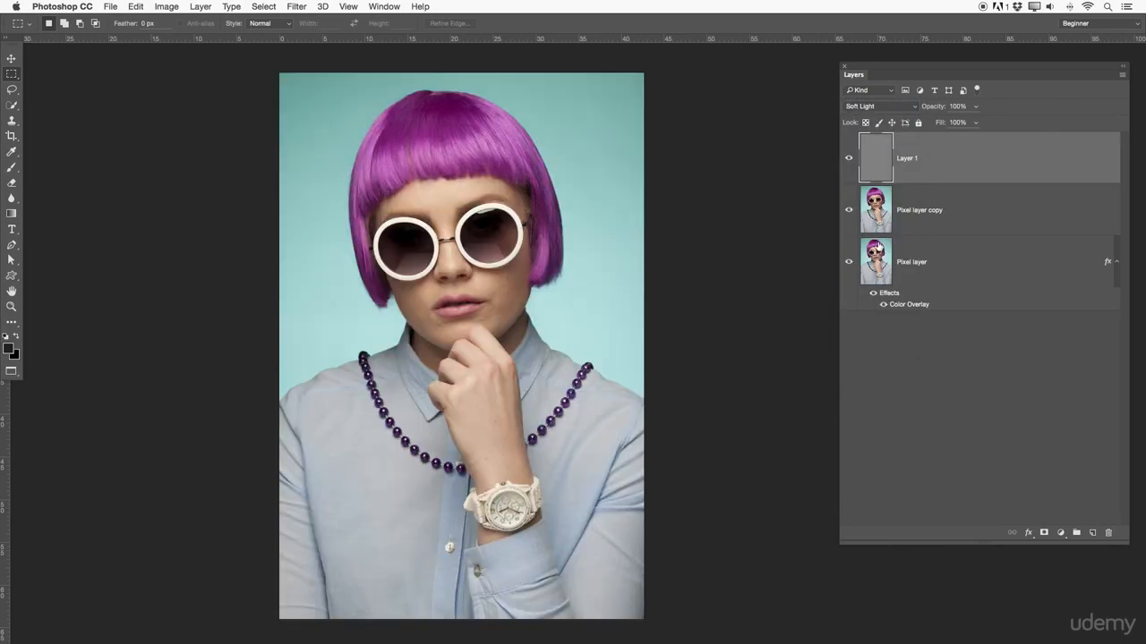
- Toggle the visibility of Layer 1 off and on repeatedly to compare the portrait with and without the Soft Light gray, and check its blend mode
click(849, 171)
click(849, 171)
click(848, 171)
click(848, 170)
click(849, 171)
click(848, 171)
click(848, 171)
click(849, 171)
click(849, 171)
click(848, 171)
click(895, 106)
click(897, 109)
- Hide Layer 1 and set the blend mode of Pixel layer copy to Pin Light
click(849, 157)
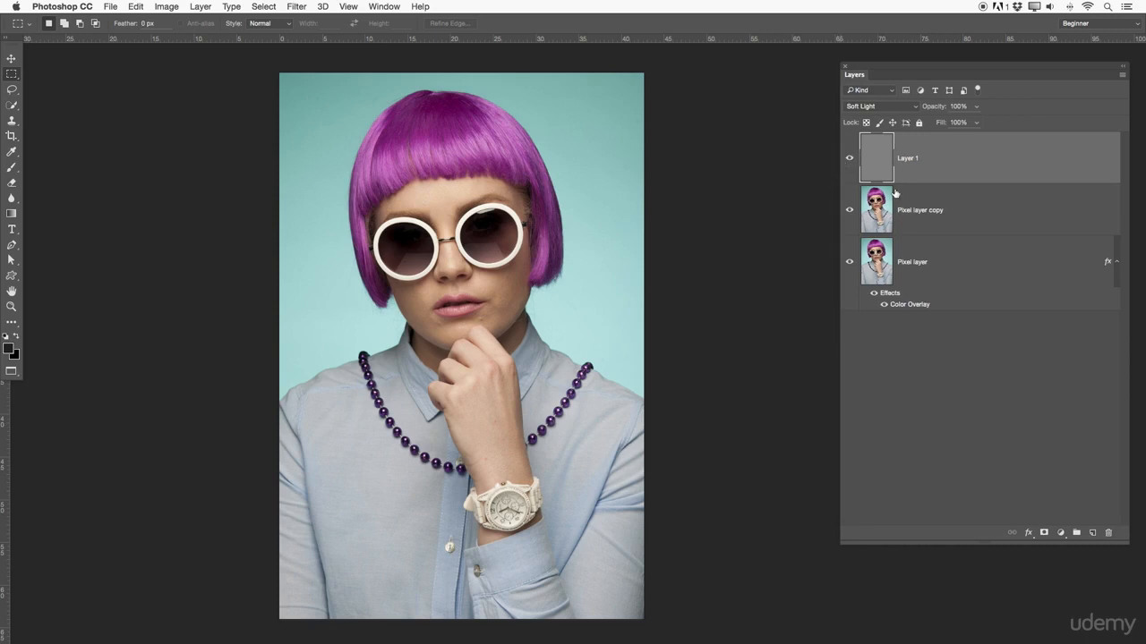
click(953, 222)
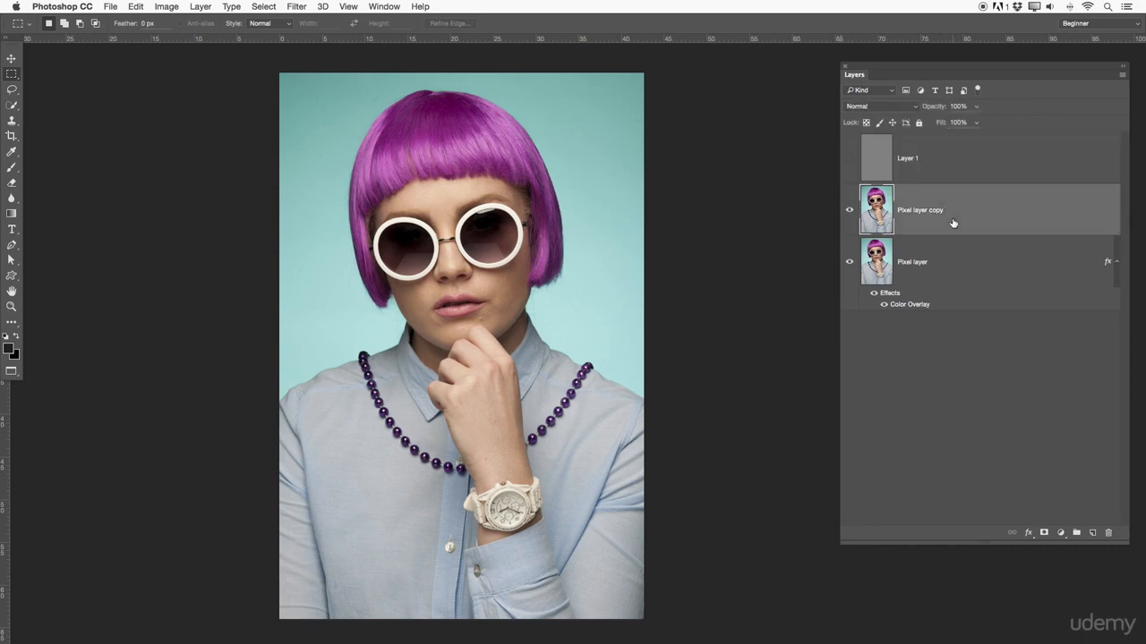
click(874, 106)
click(869, 279)
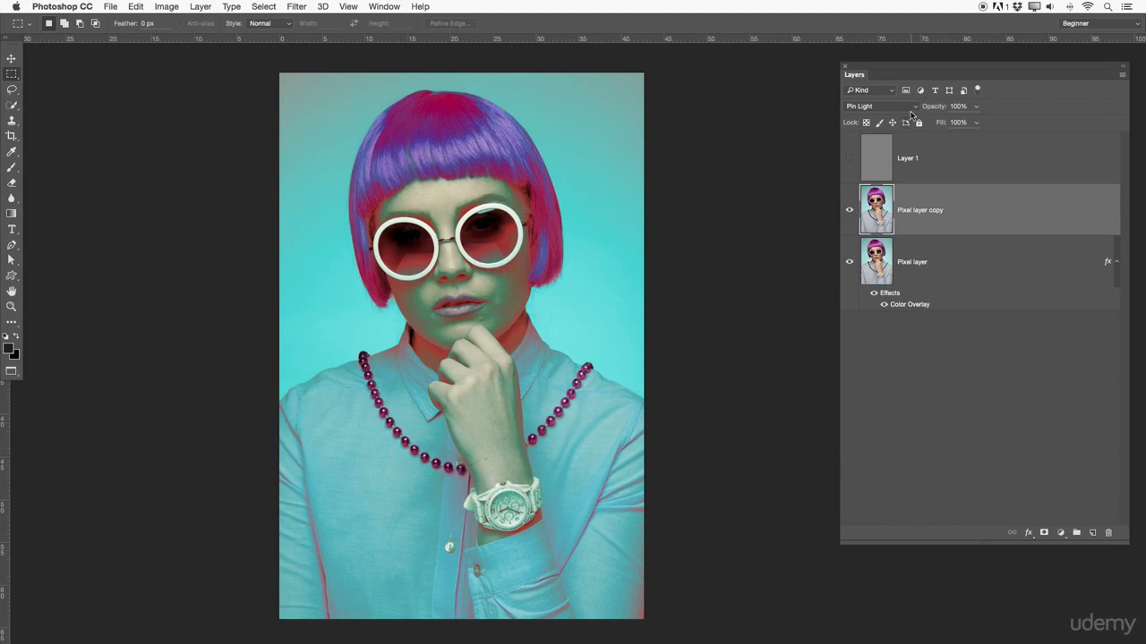
- Open the list of blend modes for Pixel layer copy and browse up to its first entries
click(906, 109)
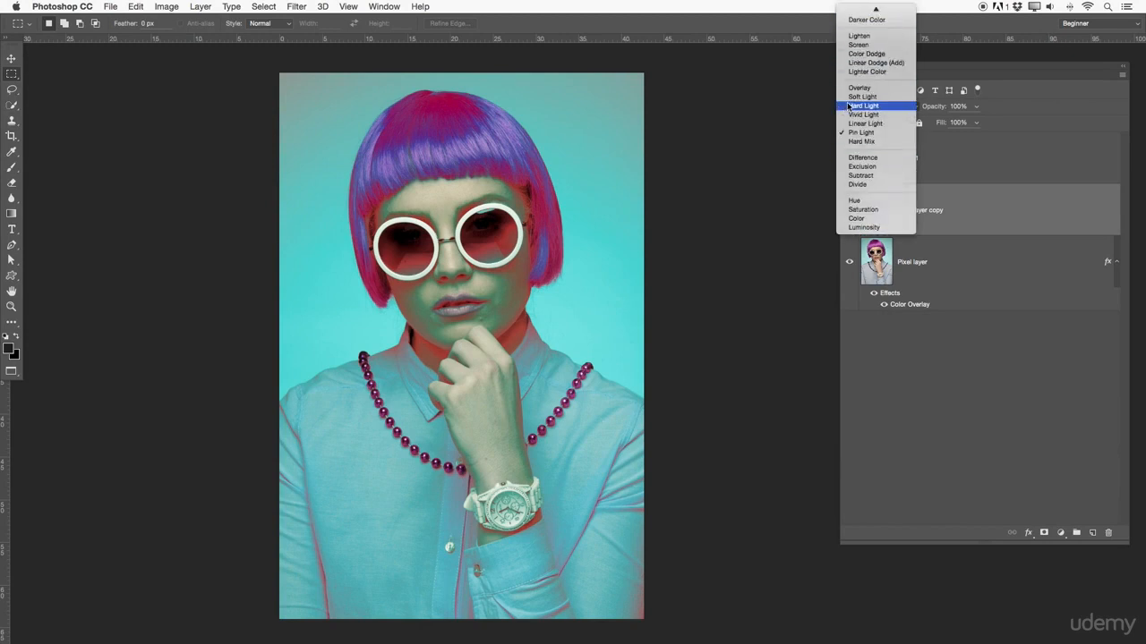
scroll(853, 102, up, 5)
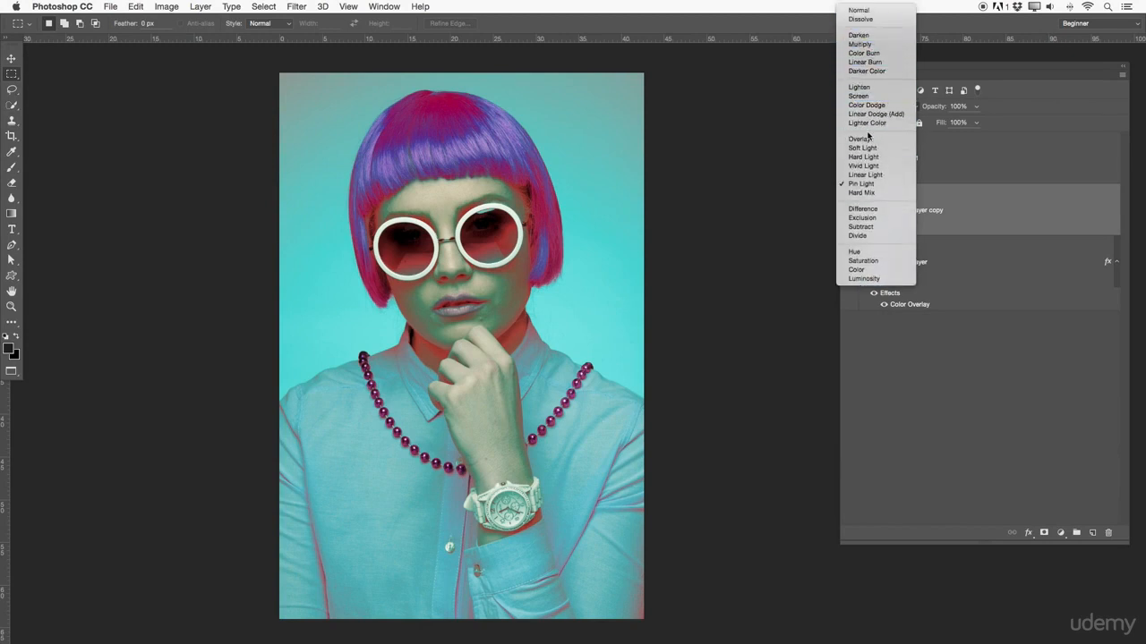